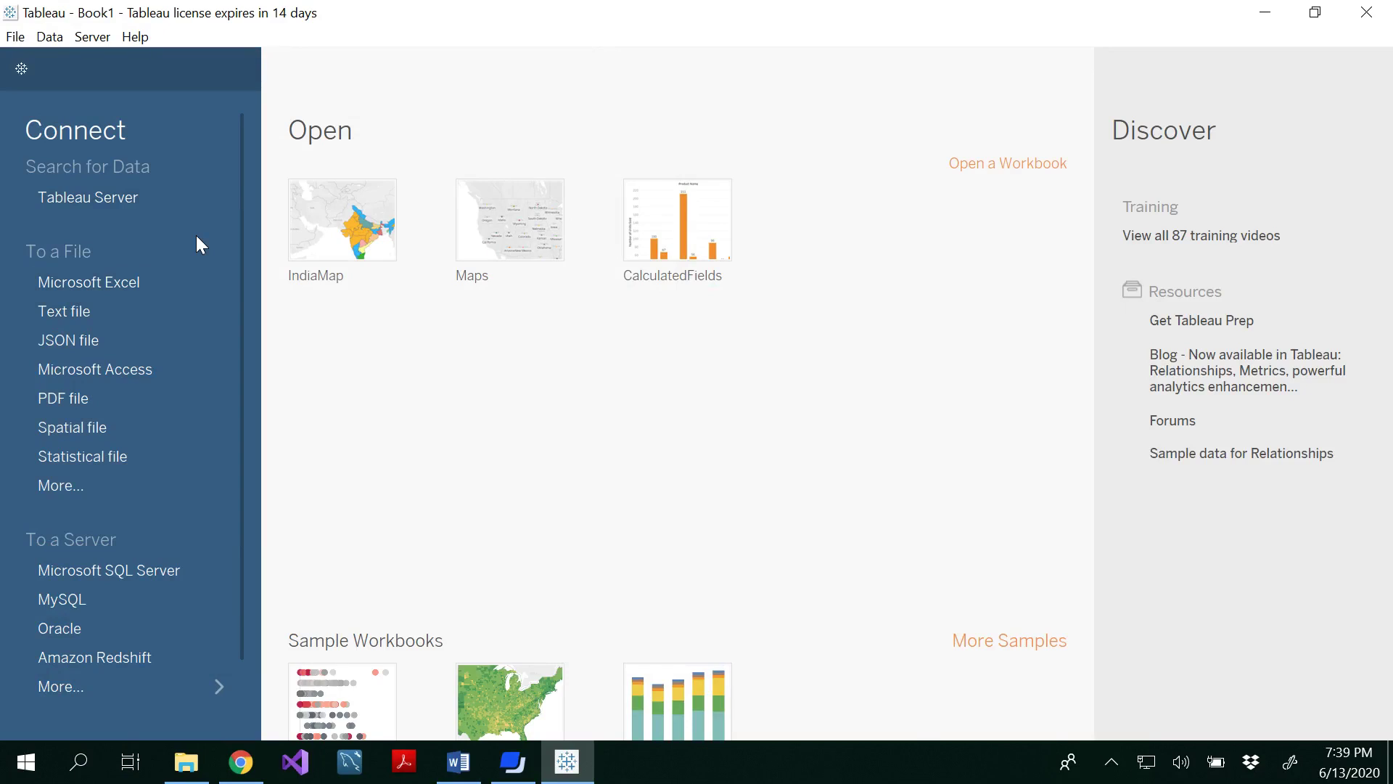
Choose a Microsoft Excel connection and select the DualLayerMap.xlsx workbook.
left_click(96, 281)
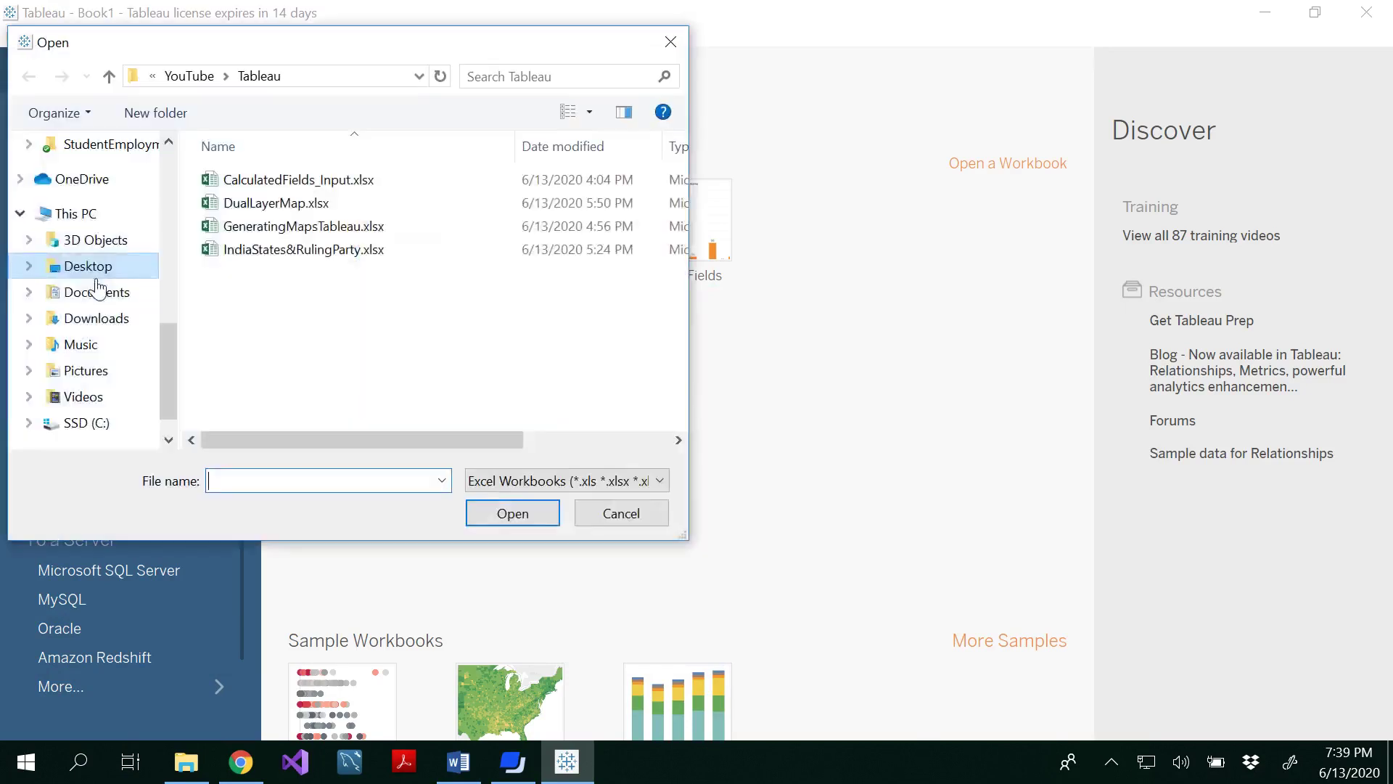
left_click(294, 203)
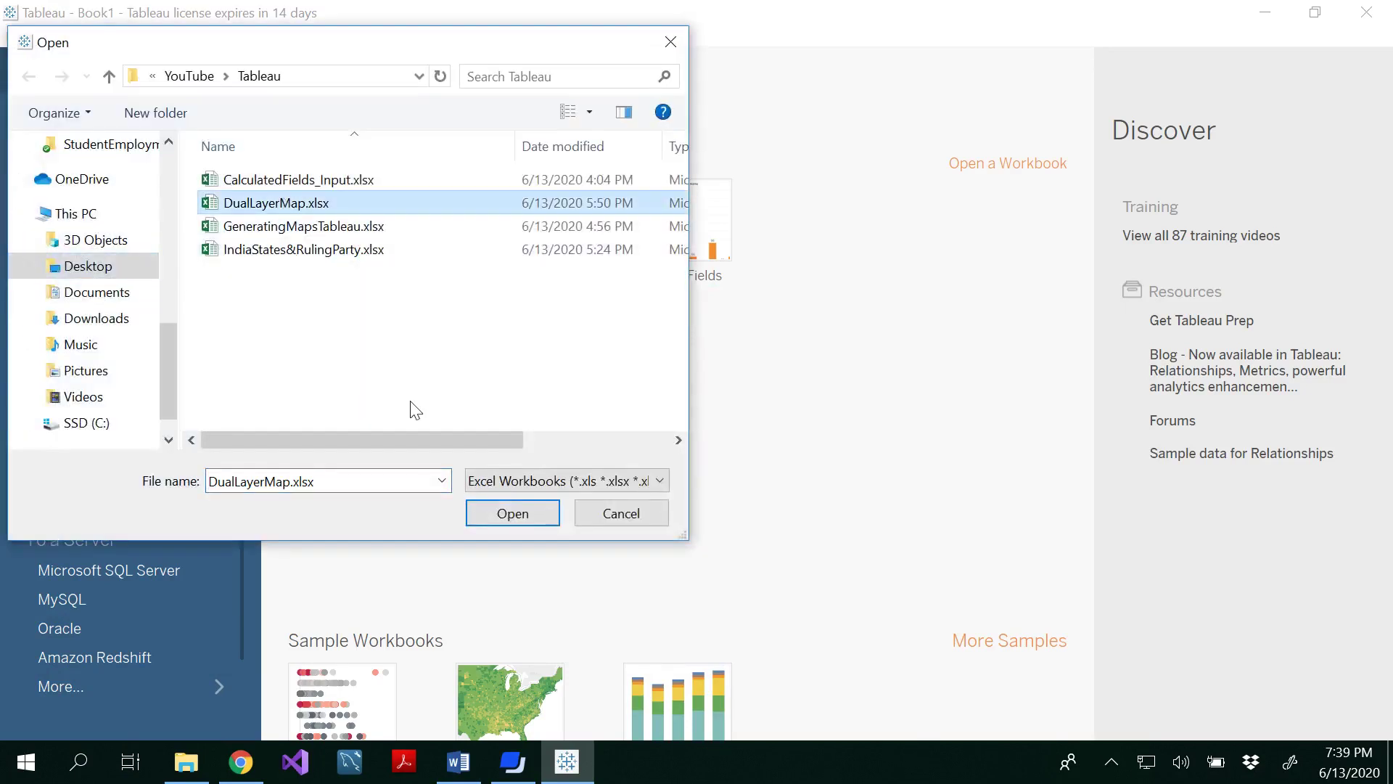
Load DualLayerMap.xlsx and review the Sheet2 state population and McDonald's count rows.
left_click(513, 512)
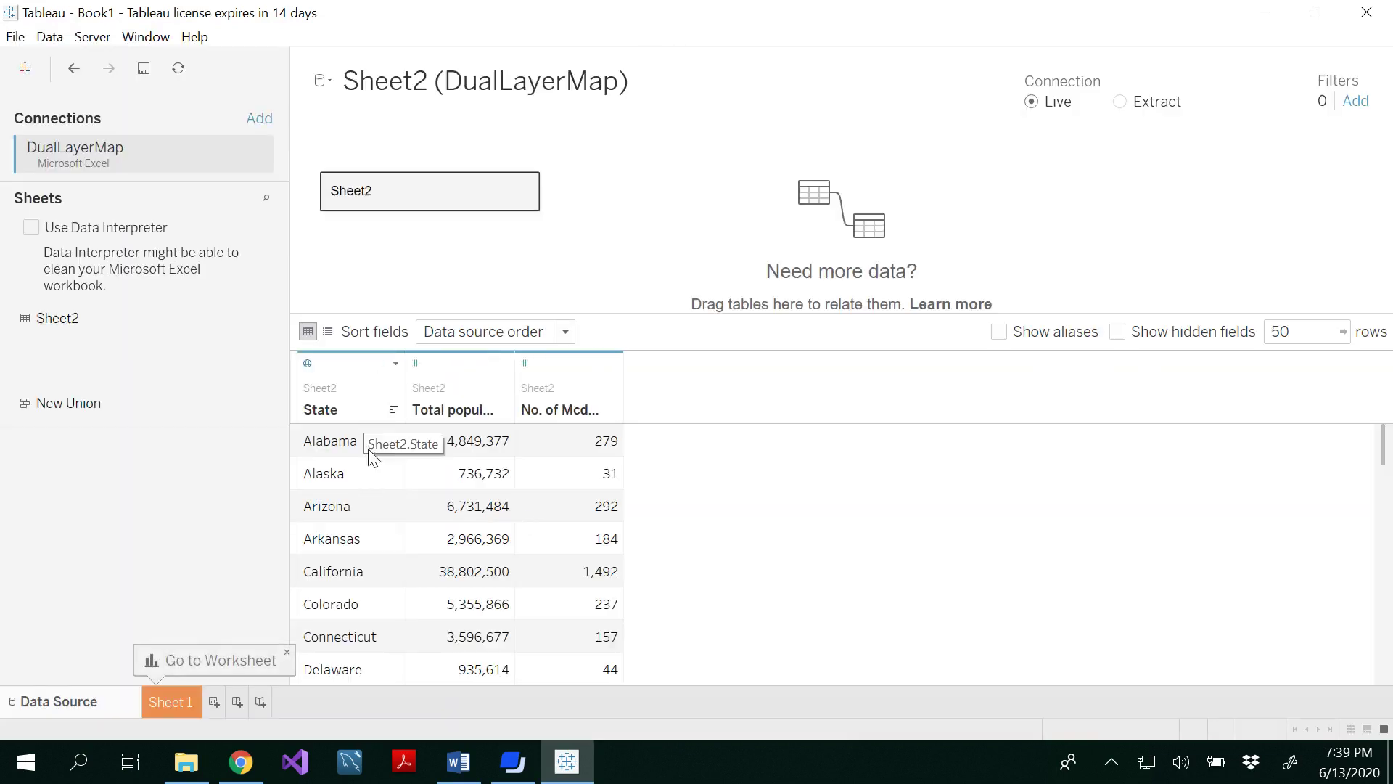
scroll(368, 535, "down", 5)
scroll(367, 537, "up", 5)
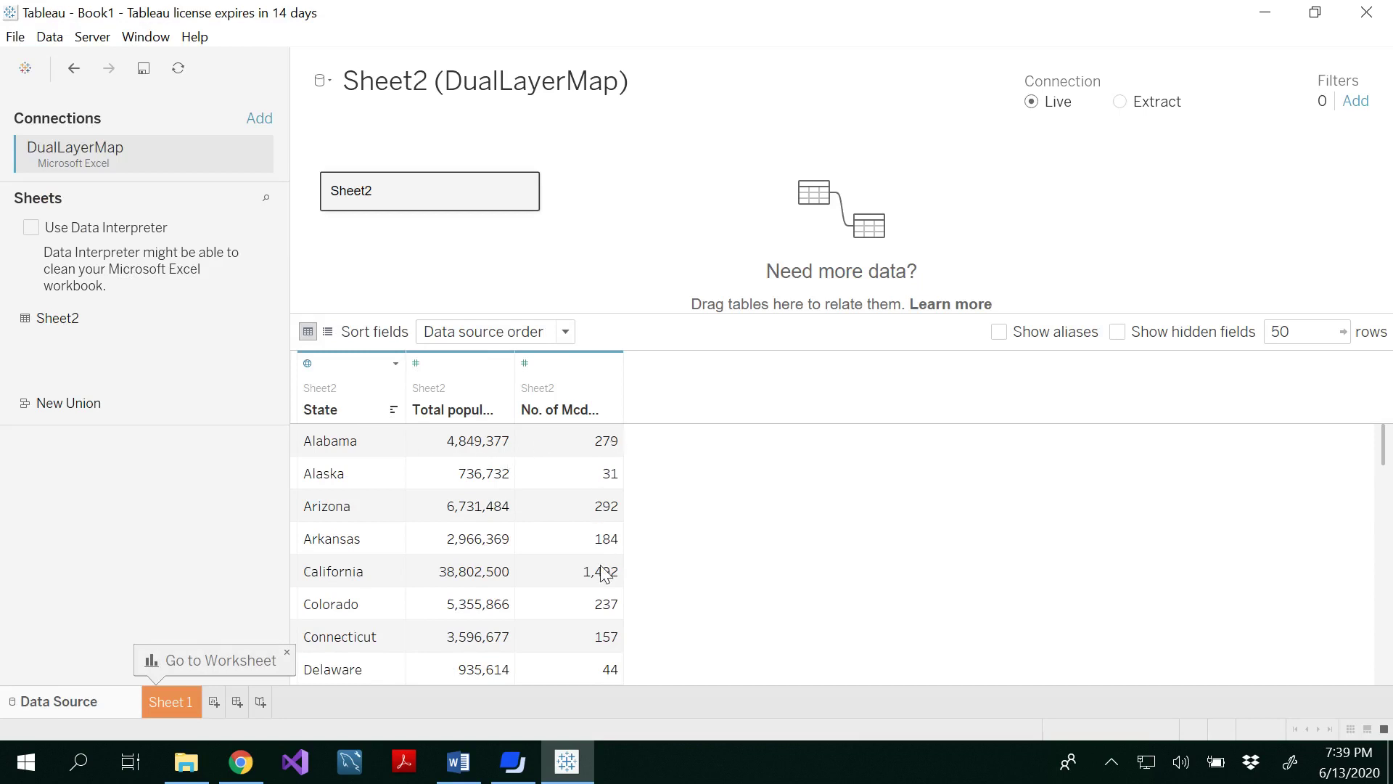
scroll(344, 508, "down", 3)
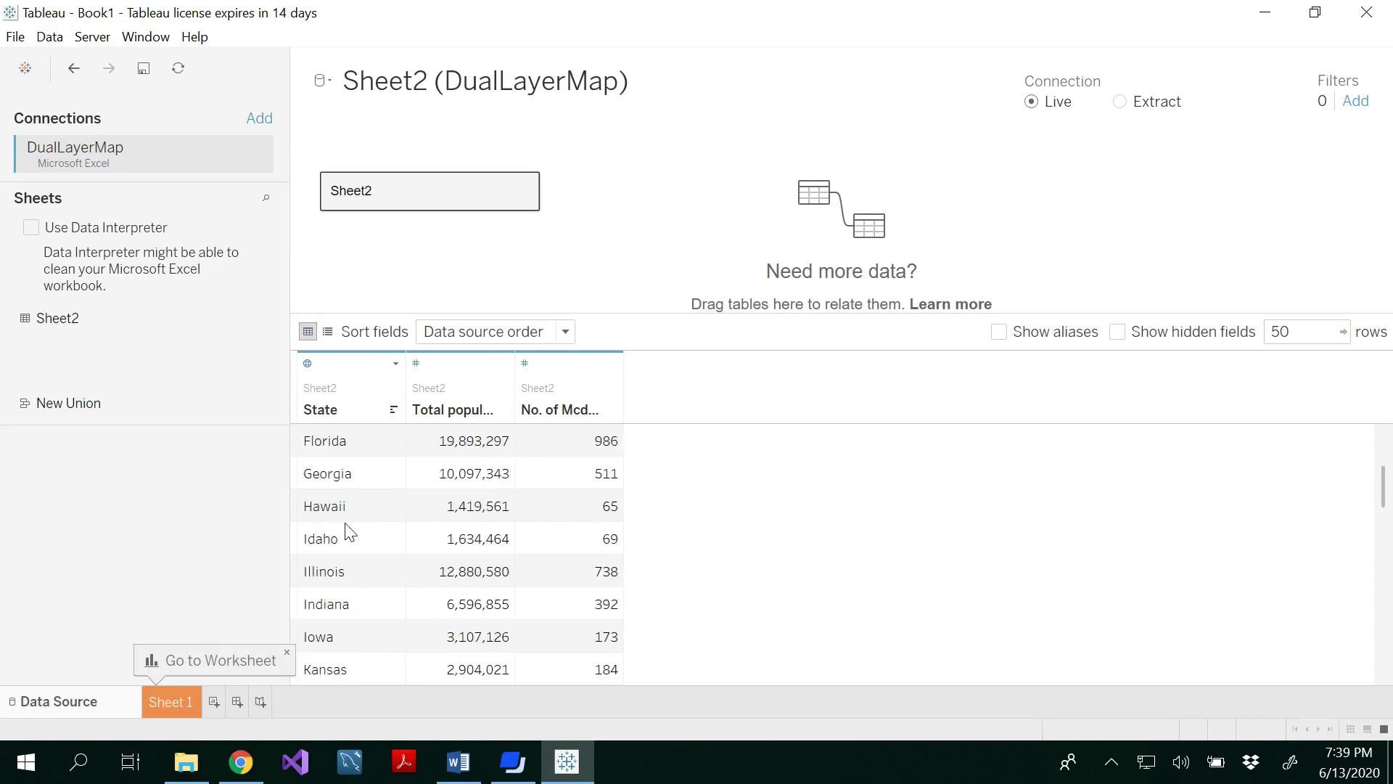
scroll(346, 525, "down", 2)
scroll(346, 524, "down", 5)
scroll(346, 524, "down", 3)
scroll(345, 524, "up", 3)
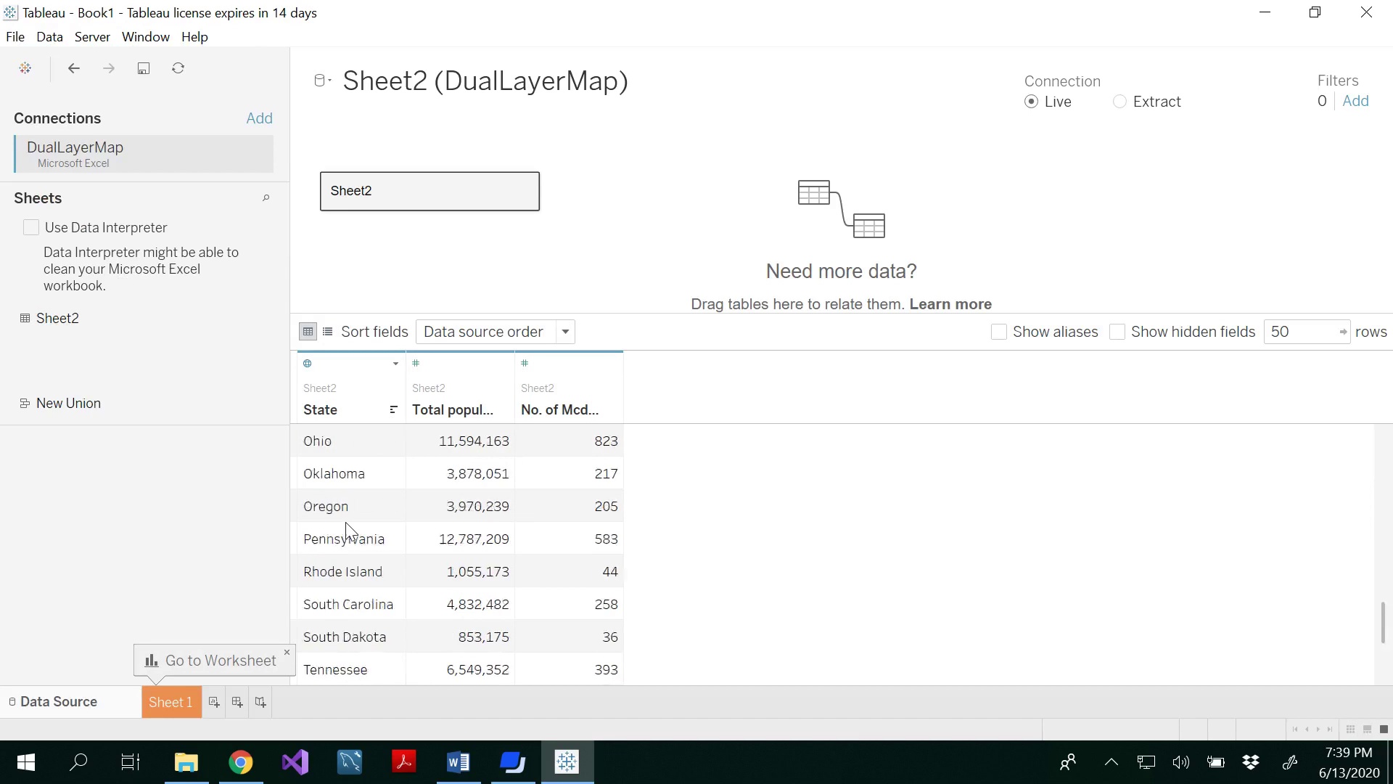
scroll(346, 525, "up", 9)
scroll(346, 528, "up", 2)
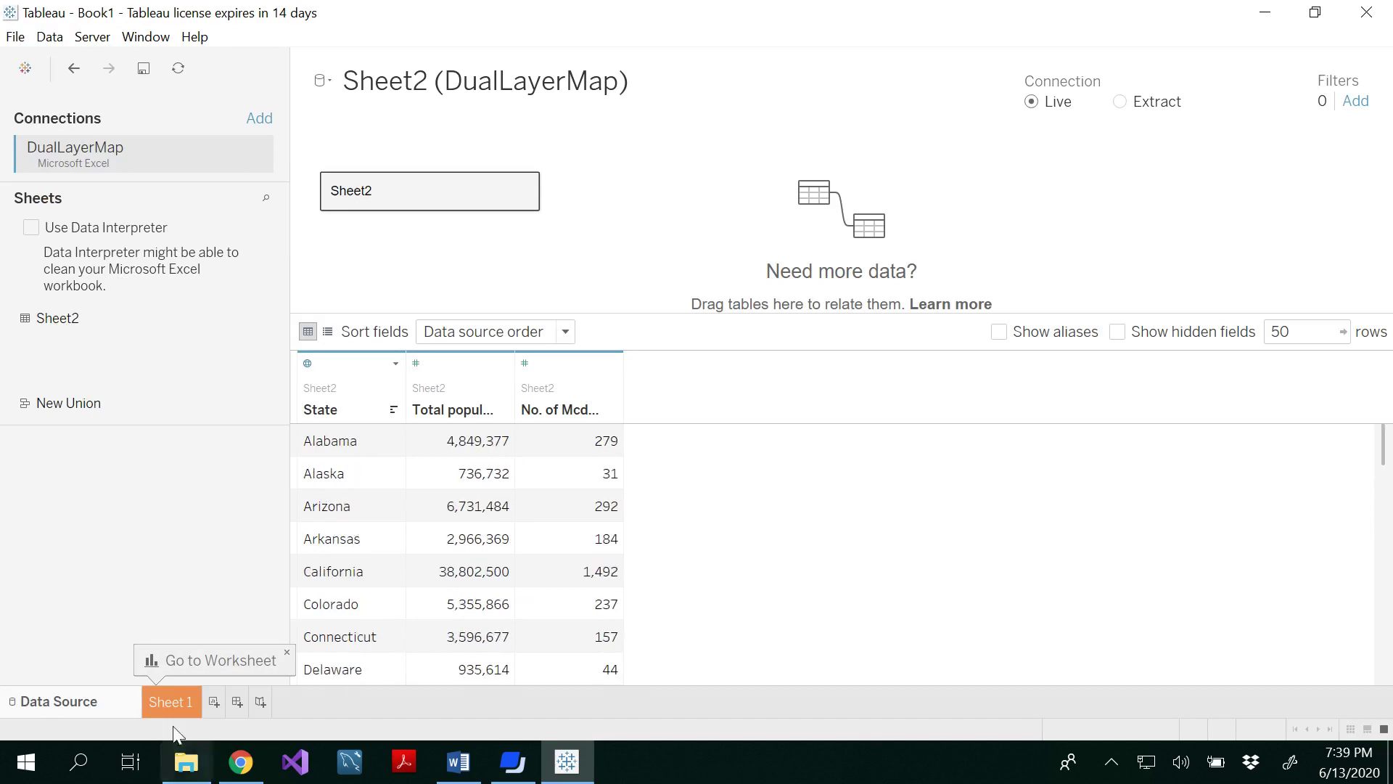
On Sheet 1, plot every US state as a point map from the State field.
left_click(169, 704)
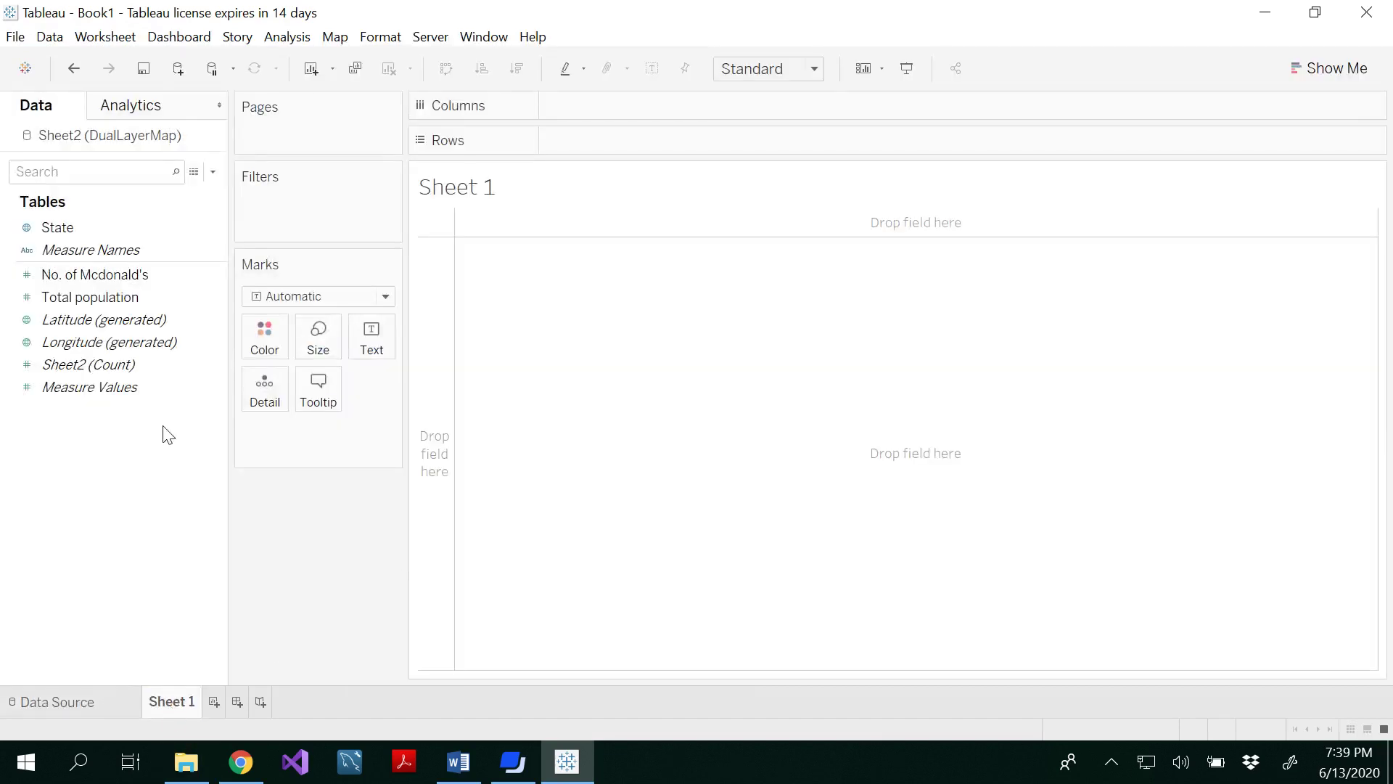
left_click(51, 229)
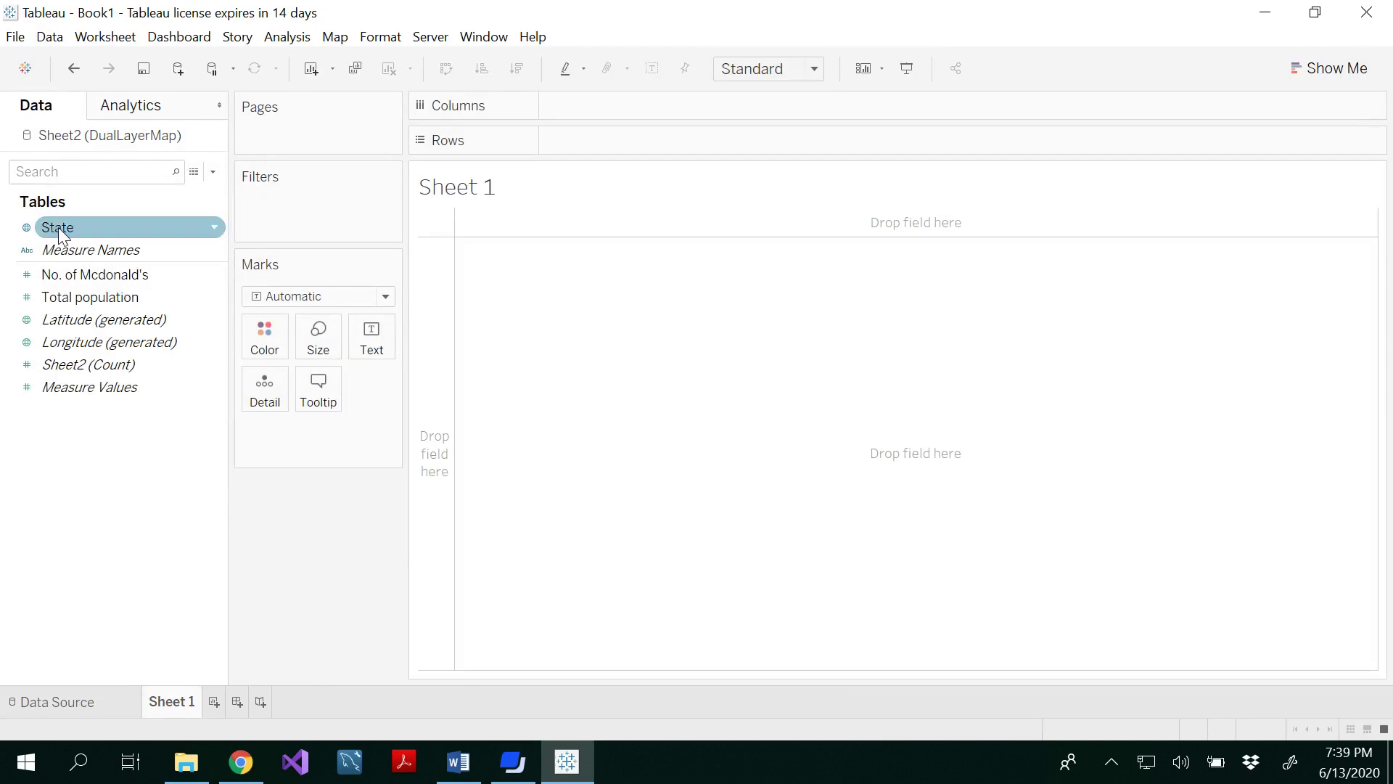
left_click(58, 228)
double_click(58, 228)
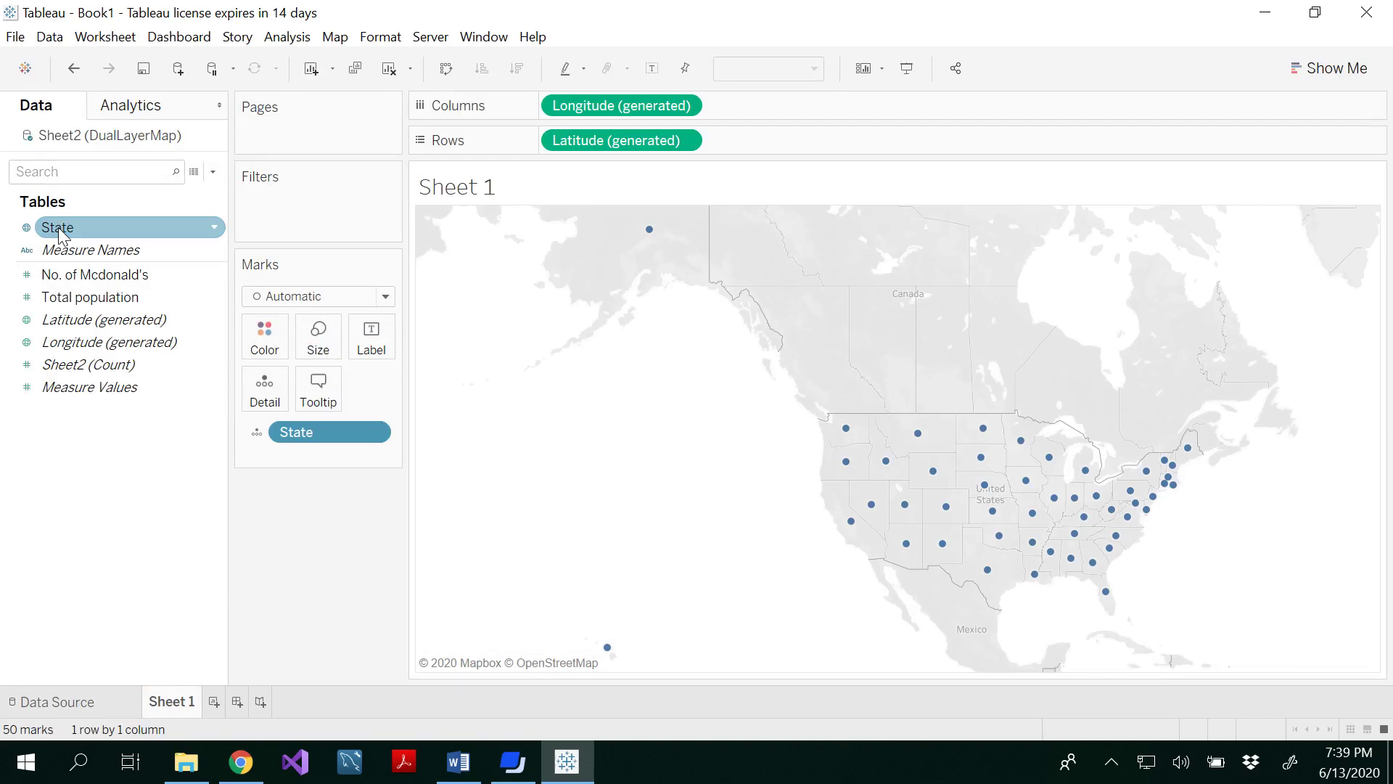
mouse_move(428, 314)
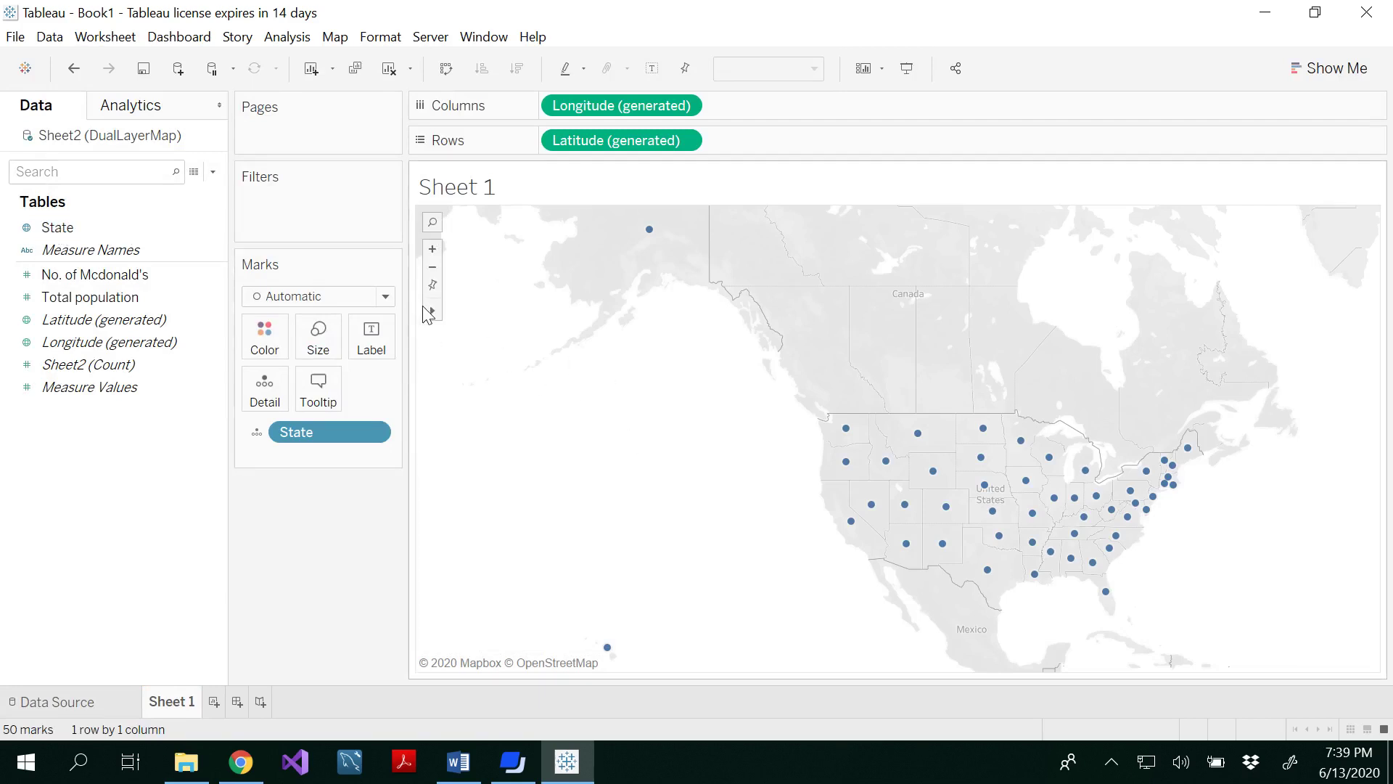
Nudge the map view and set the mark type to Map for filled states.
left_click(468, 318)
left_click_drag(645, 447, 624, 440)
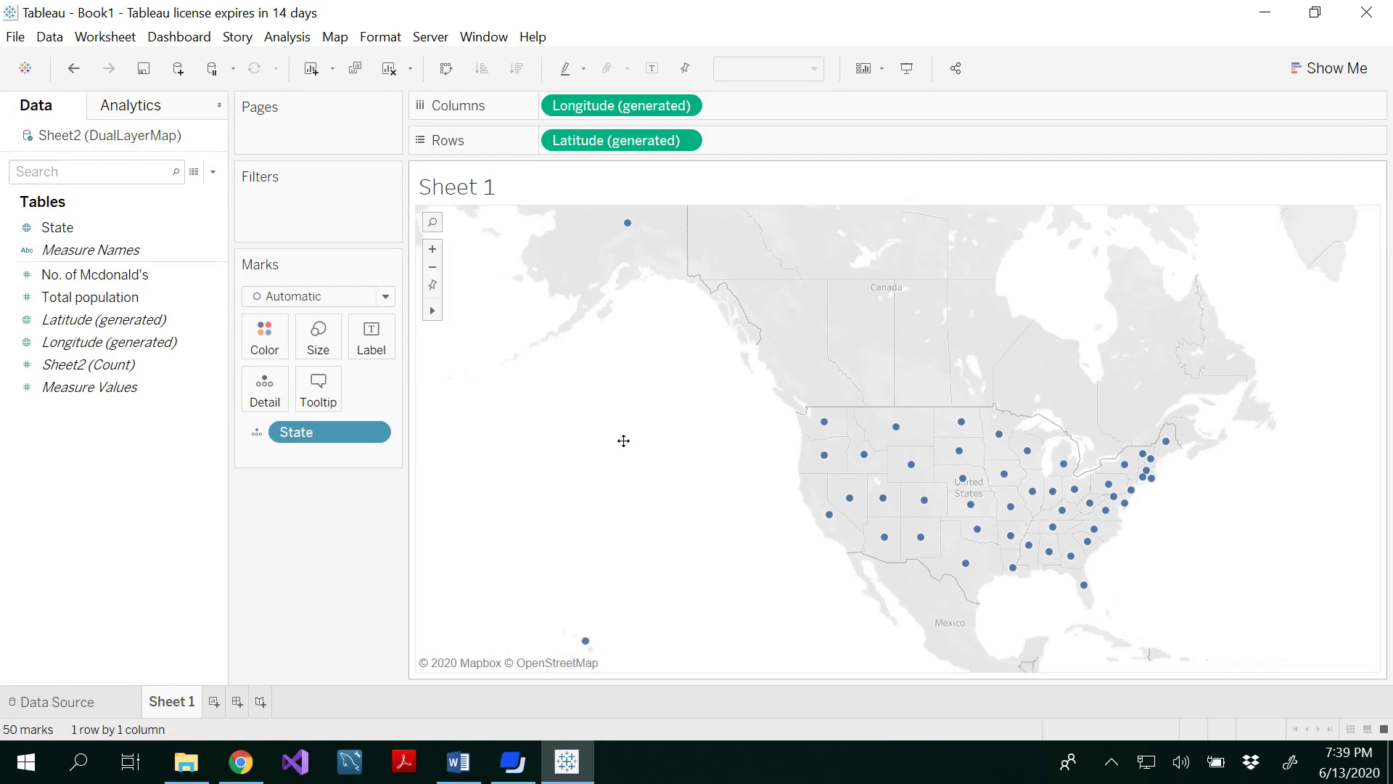
left_click(385, 298)
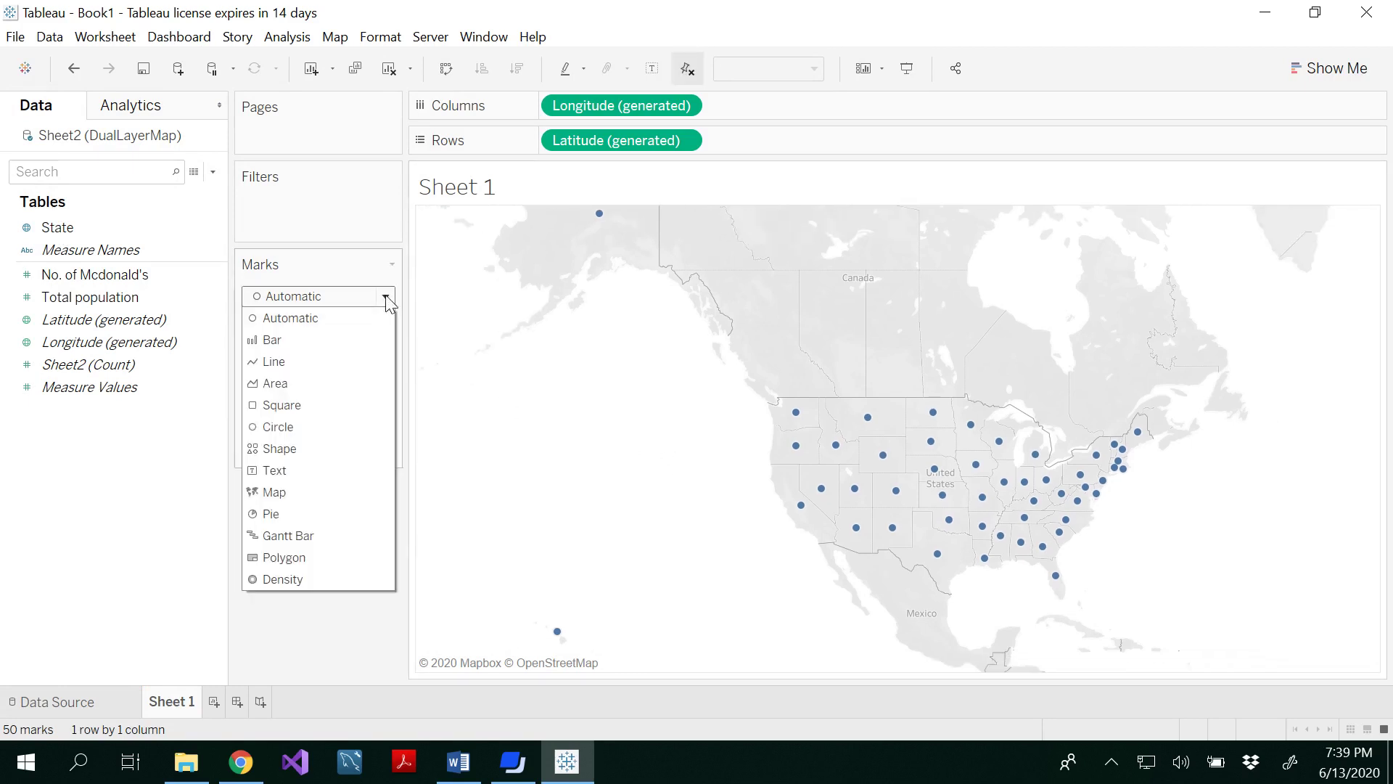
left_click(293, 492)
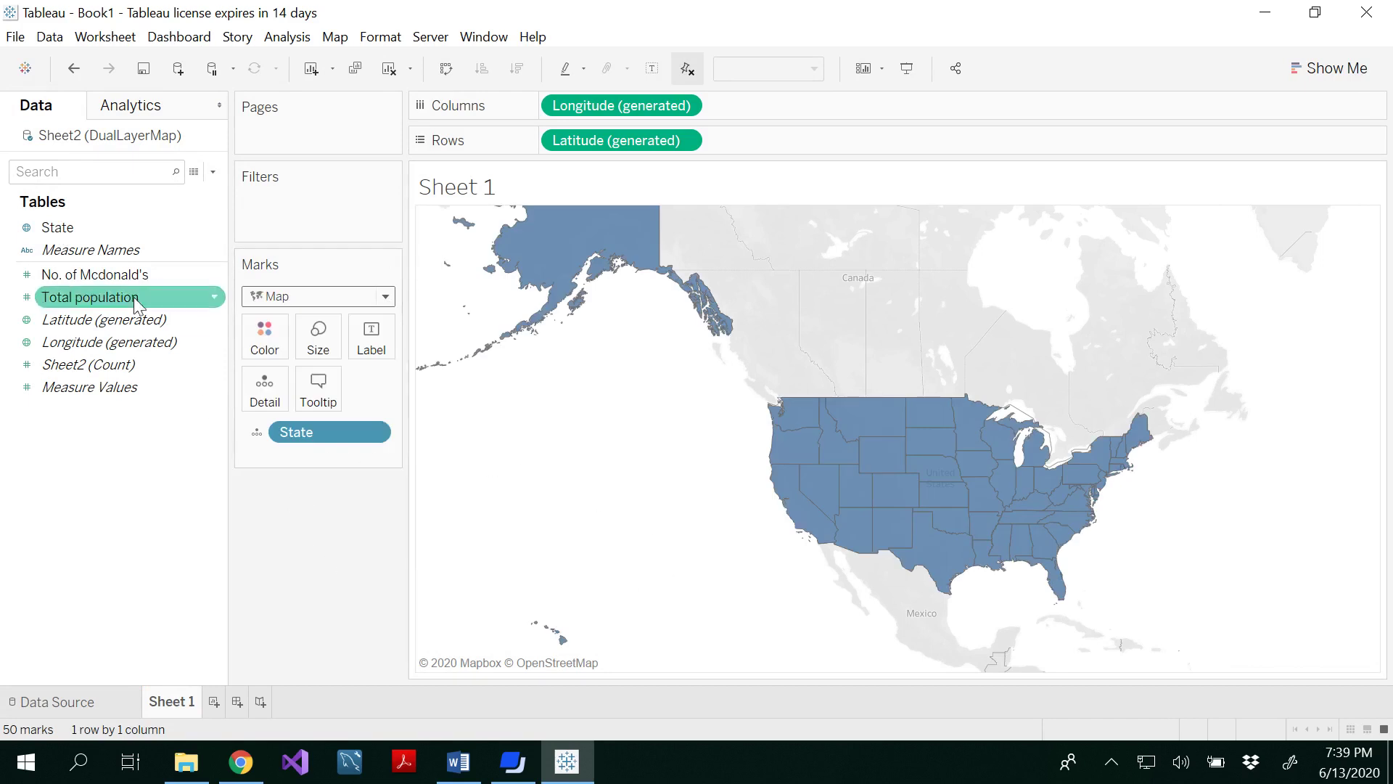
Shade the filled states by Total population on Color.
left_click(85, 298)
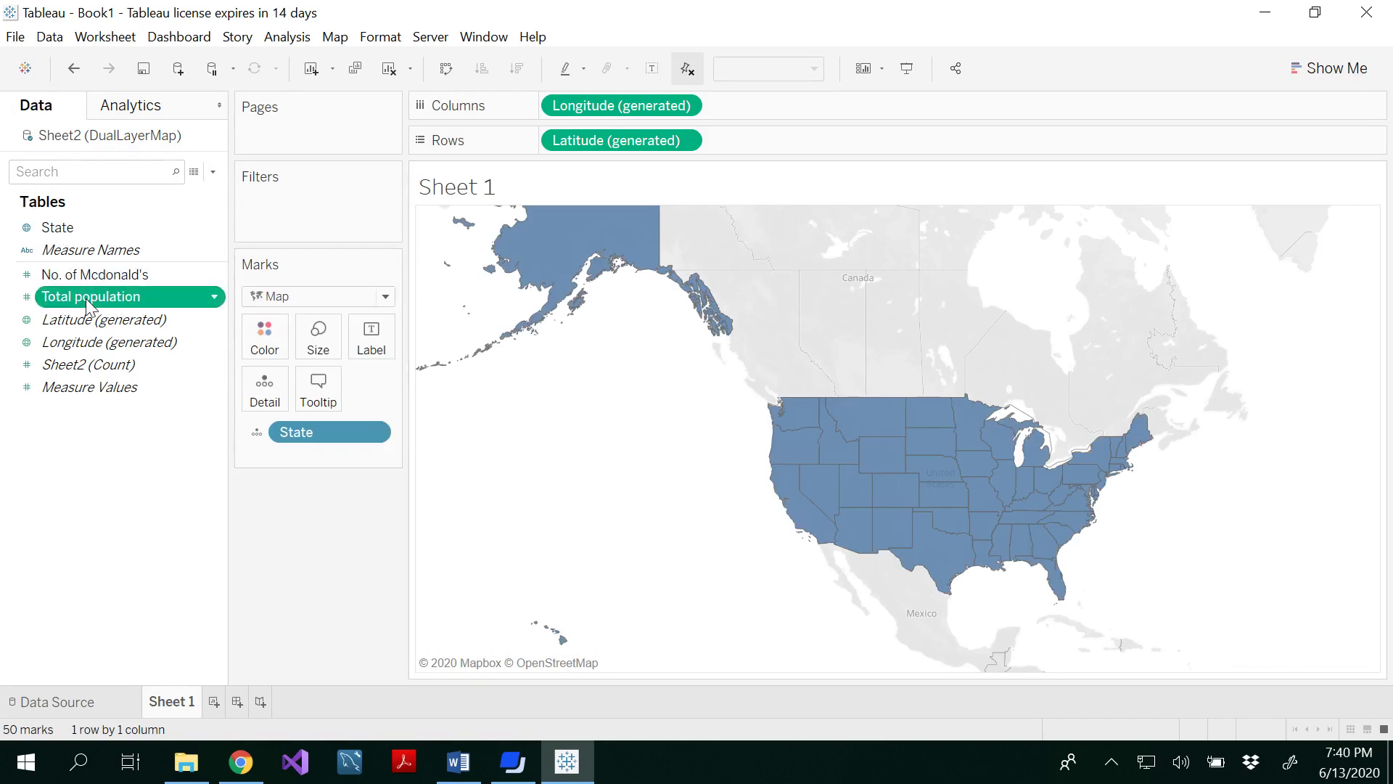
left_click(85, 298)
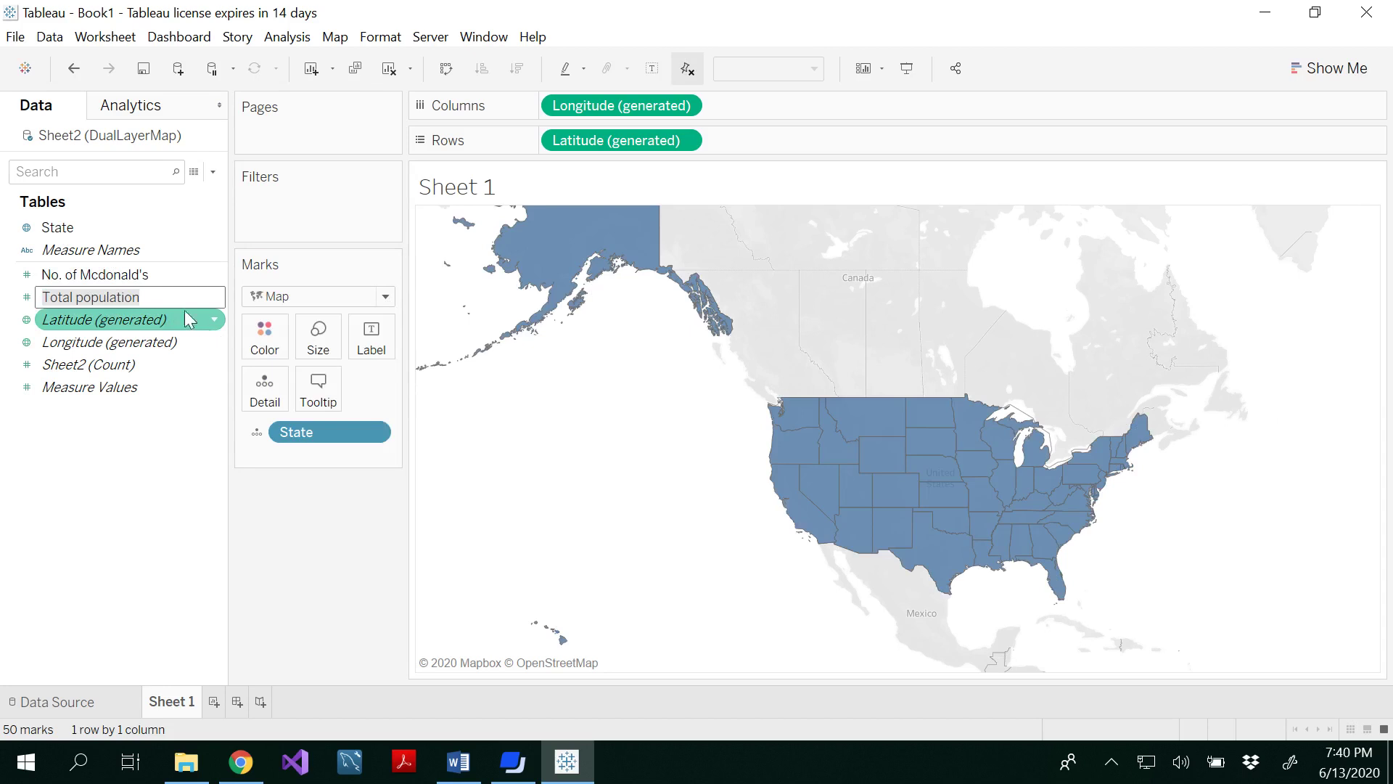
left_click(142, 457)
left_click_drag(94, 297, 280, 337)
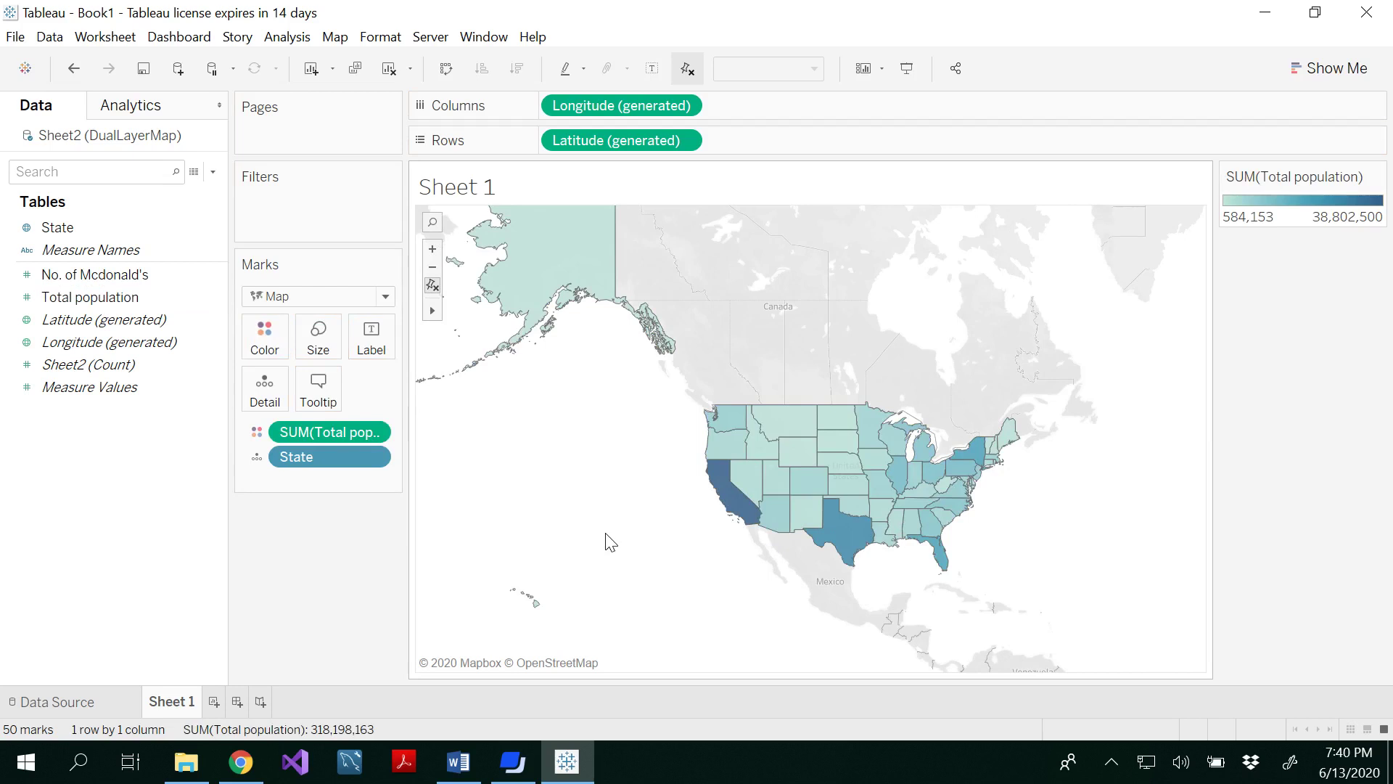
Duplicate the Latitude pill on Rows and expand both layers' marks cards.
left_click(627, 142)
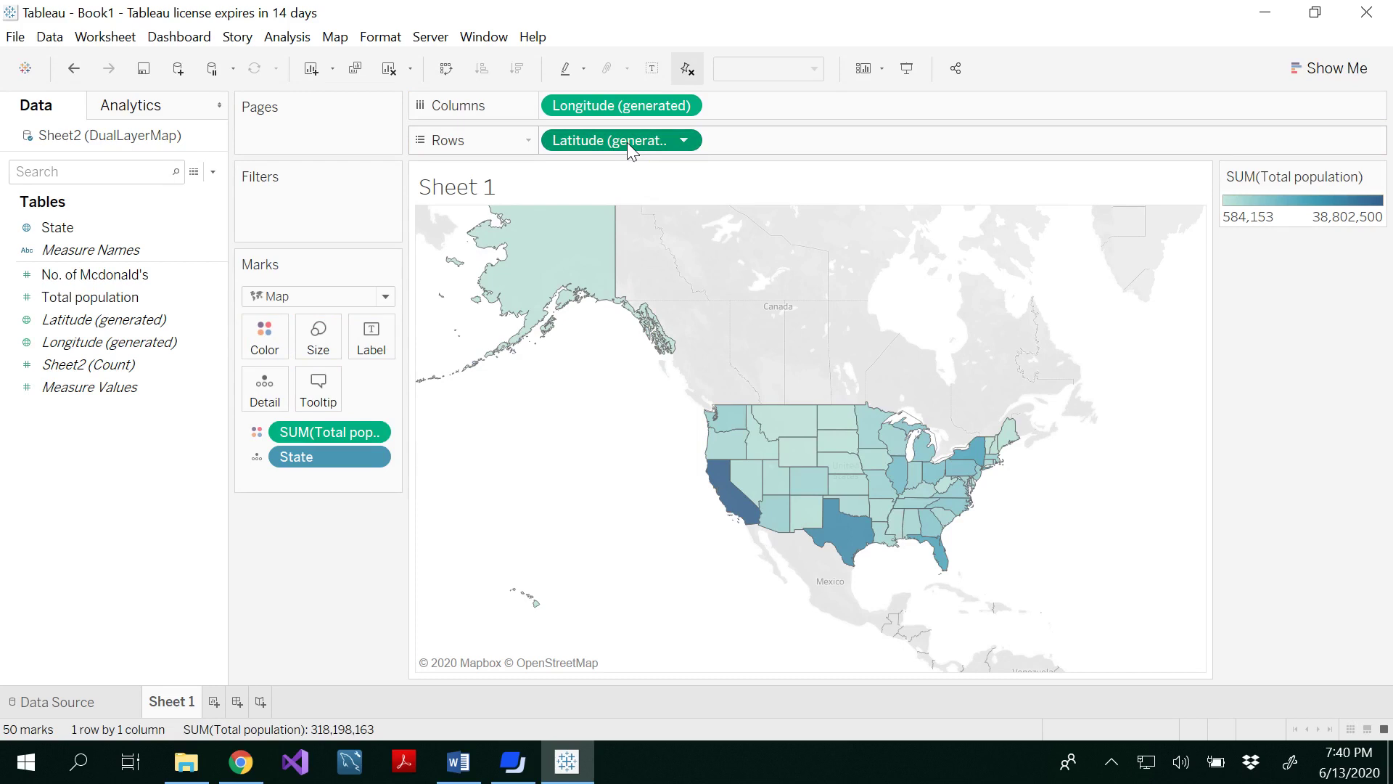
left_click_drag(627, 142, 797, 141)
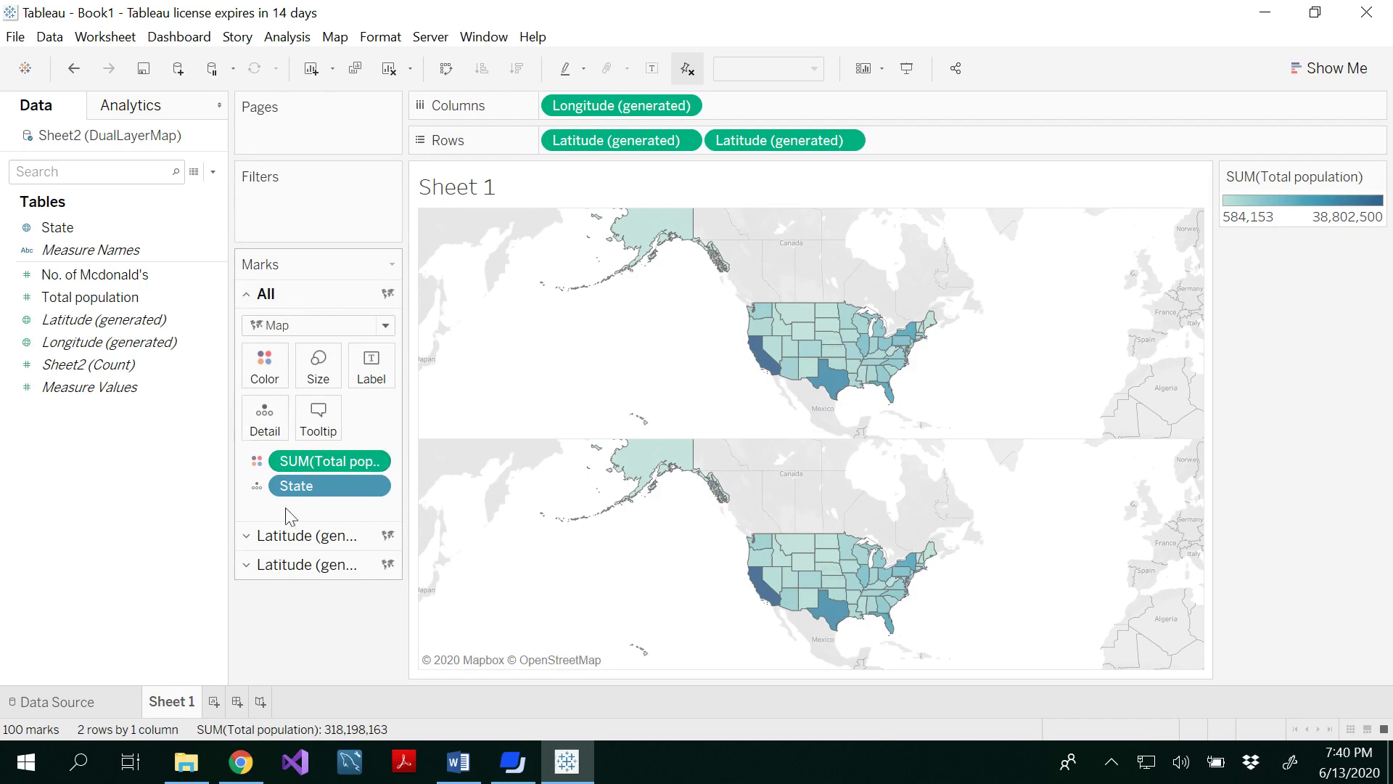
left_click(285, 536)
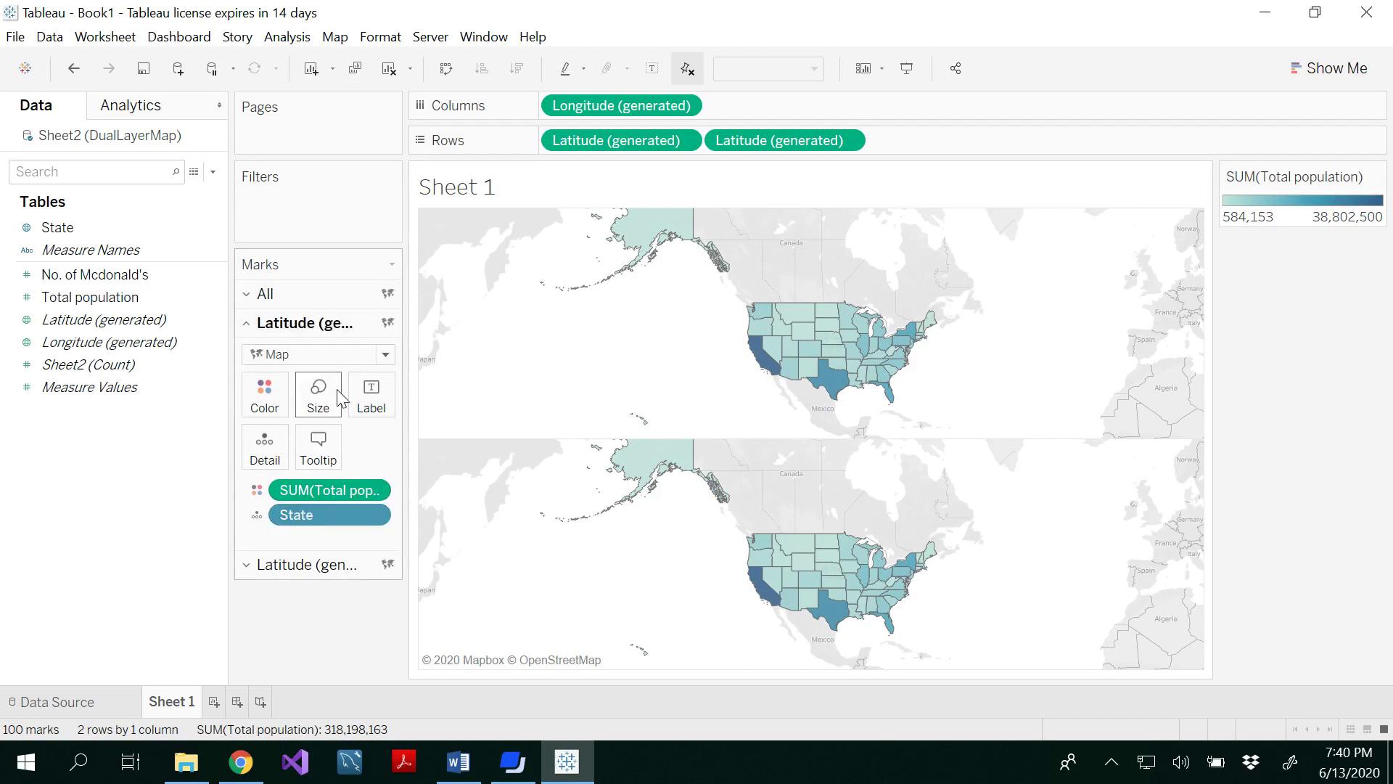
left_click(289, 566)
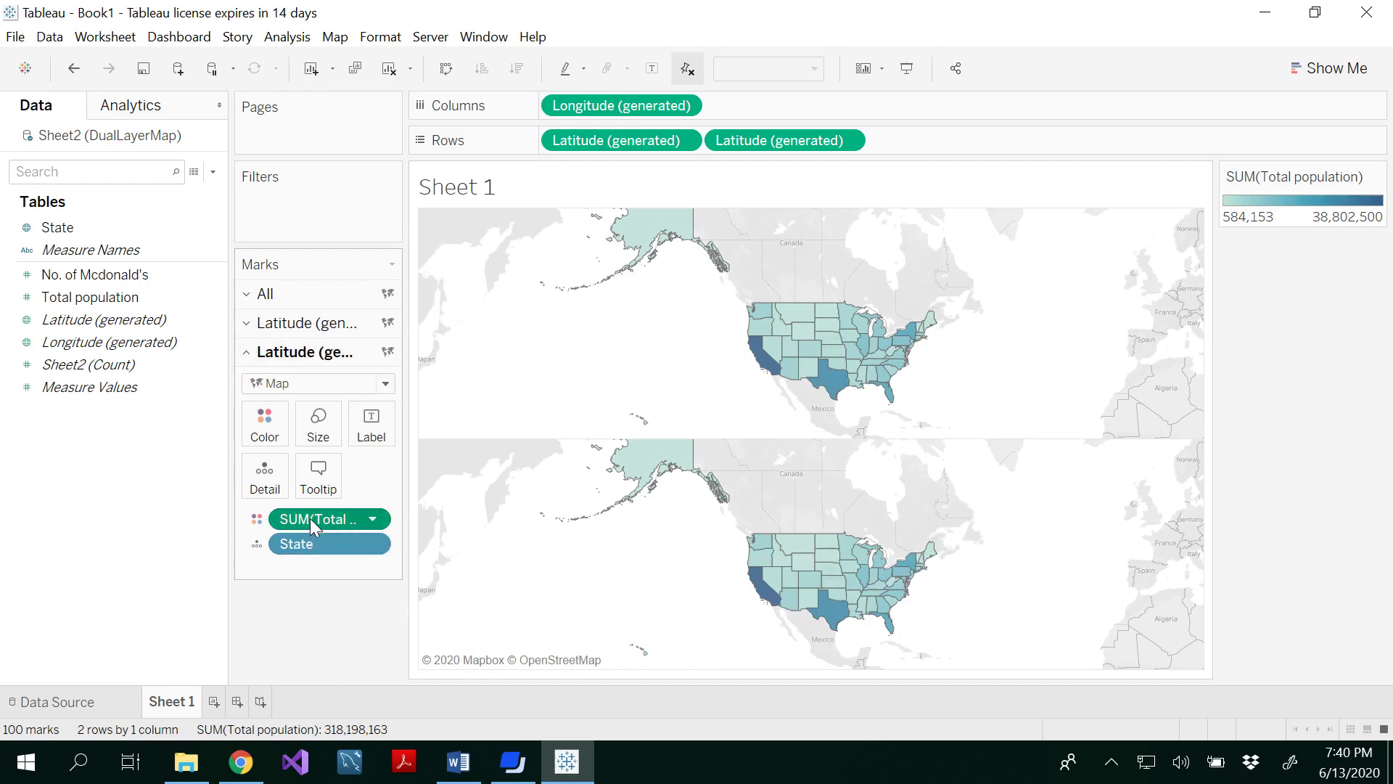
Drop population colour from the second layer and size its marks by No. of McDonald's.
left_click_drag(311, 518, 97, 523)
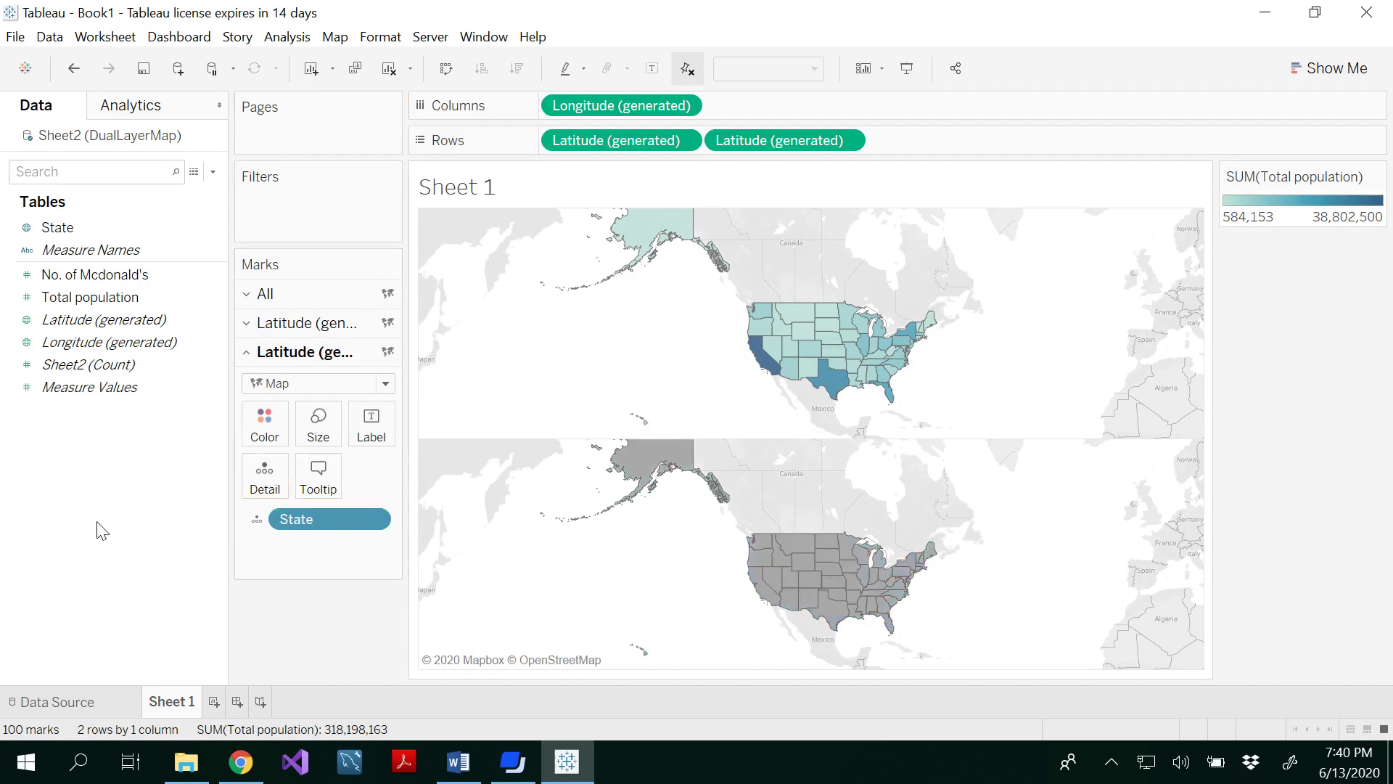
left_click(103, 295)
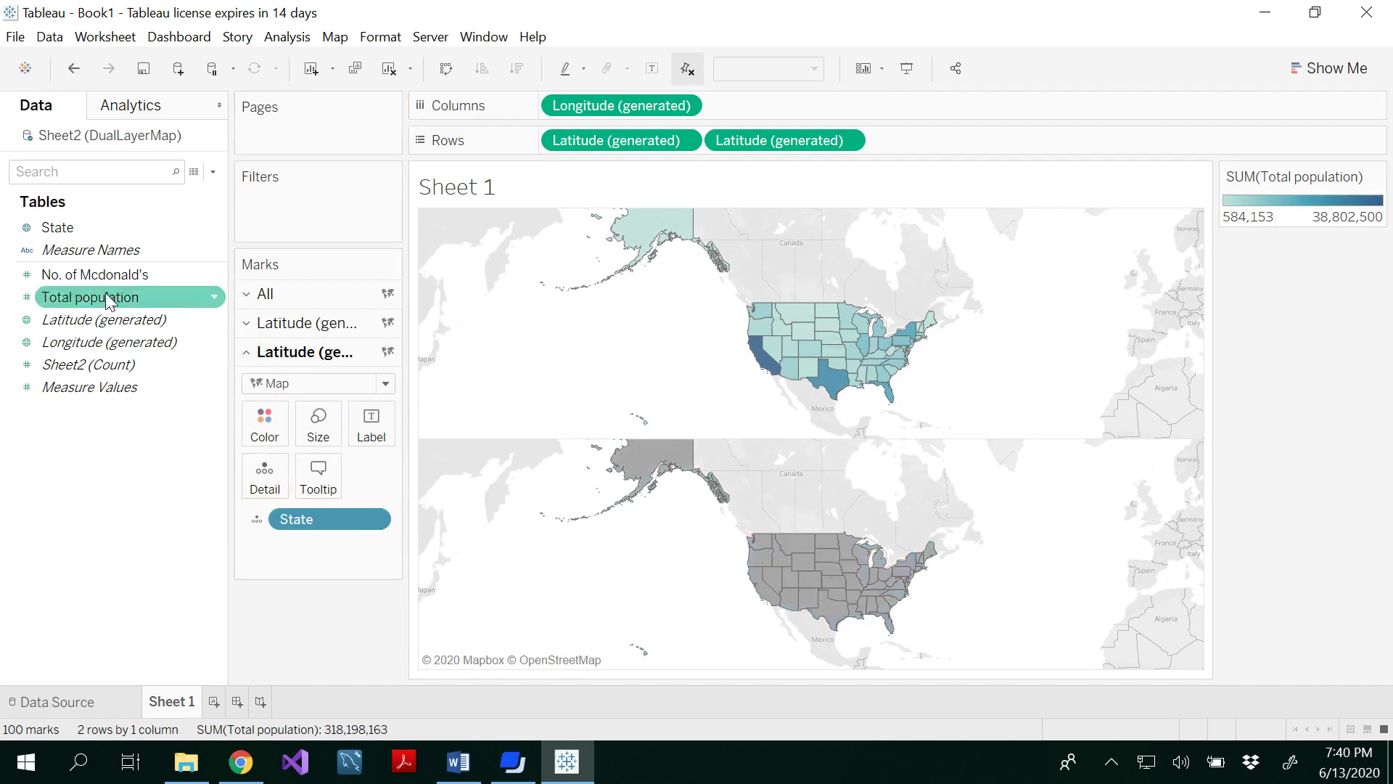
left_click_drag(92, 276, 320, 439)
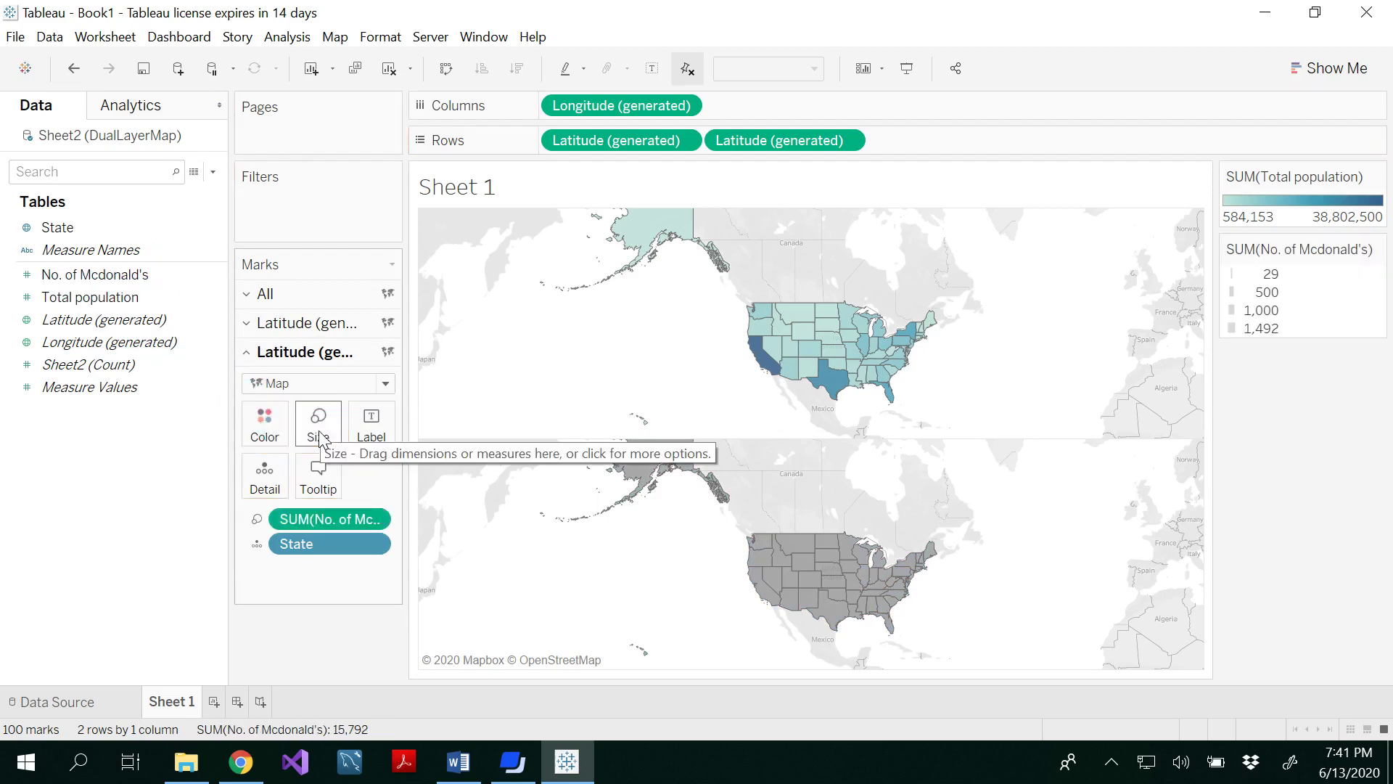
left_click_drag(306, 521, 162, 467)
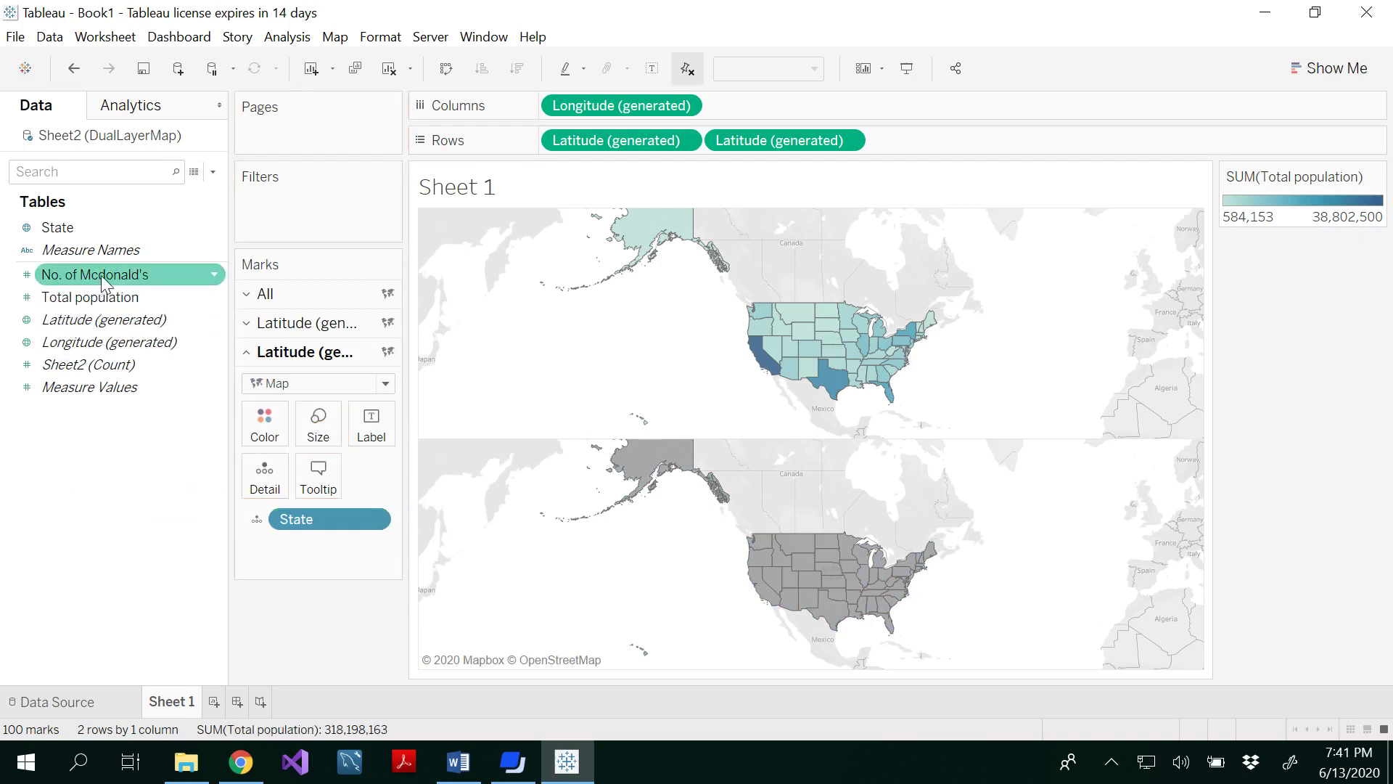
mouse_move(95, 274)
left_mouse_down()
mouse_move(290, 430)
mouse_move(324, 440)
left_mouse_up()
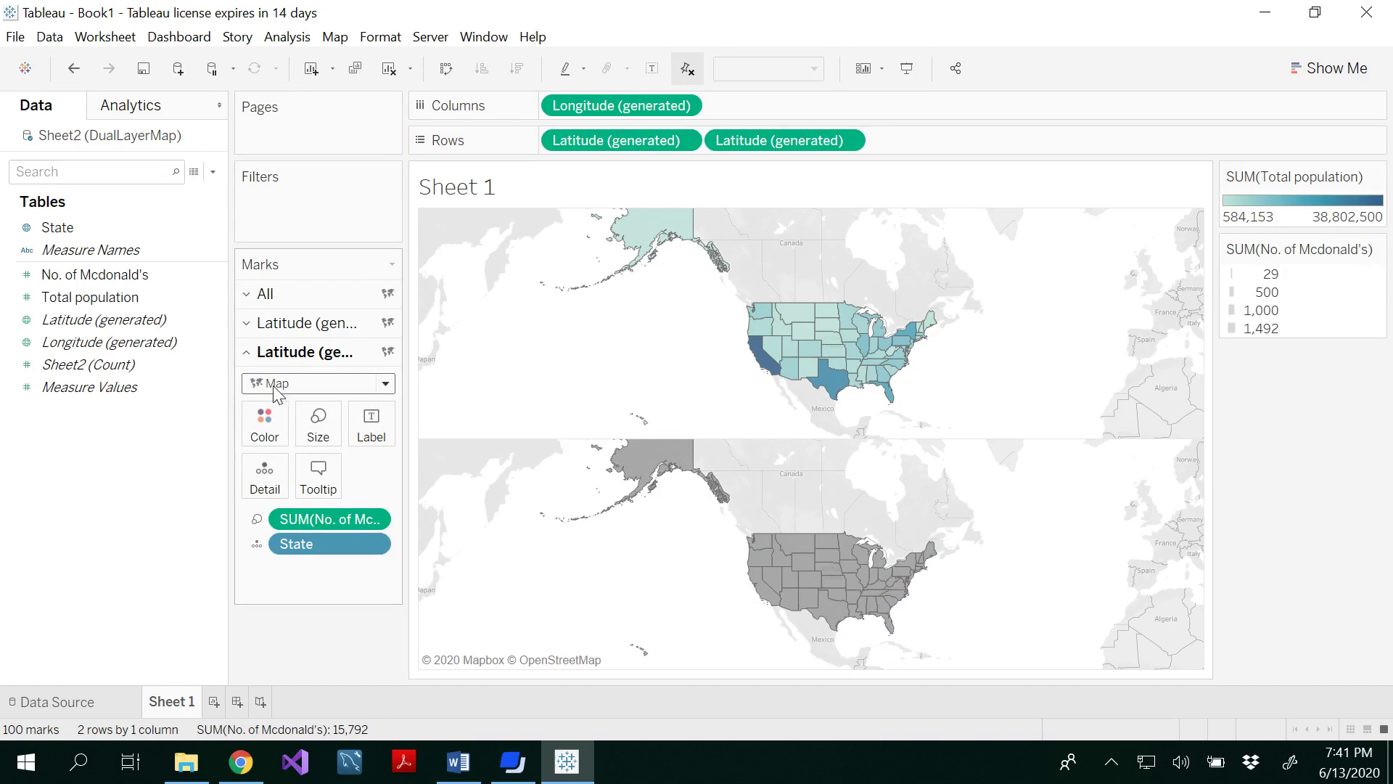
Draw the second layer's marks as orange circles.
left_click(387, 384)
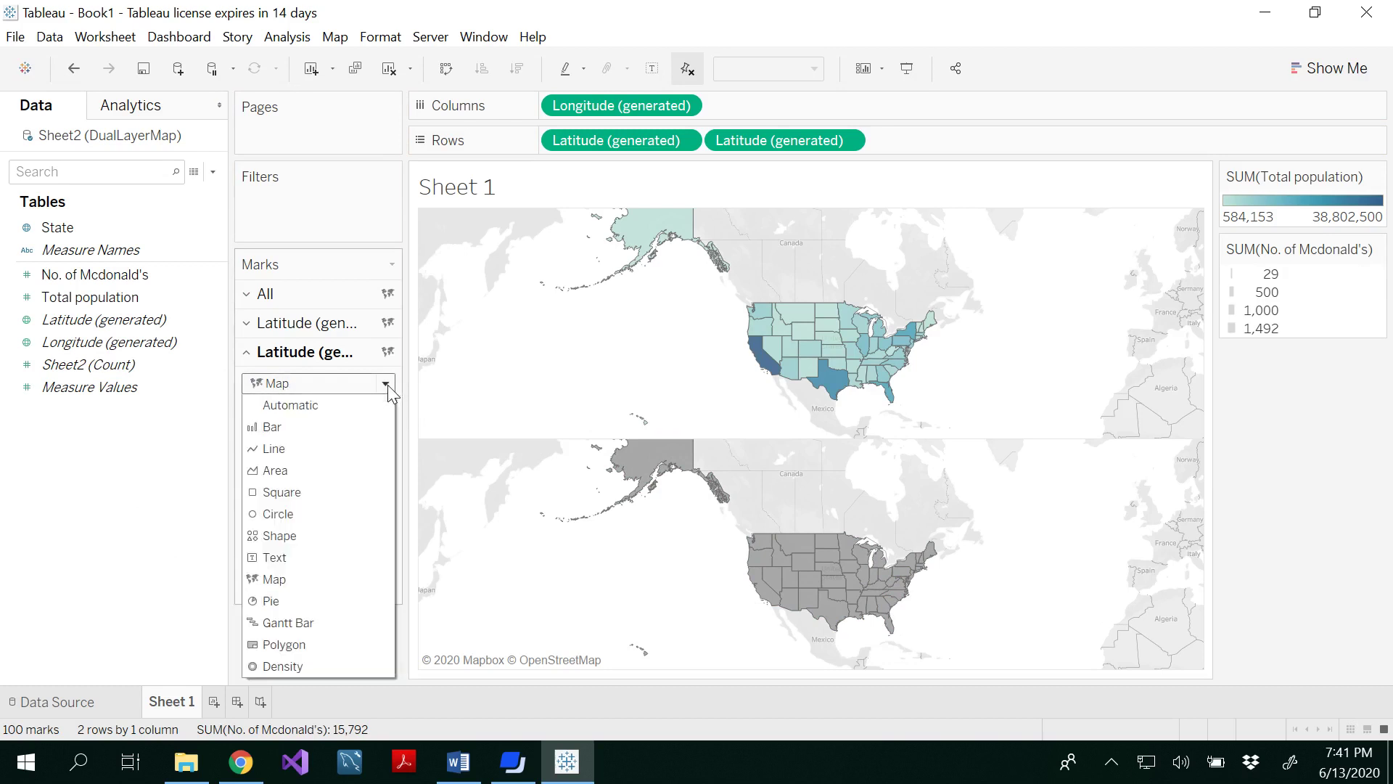
left_click(293, 513)
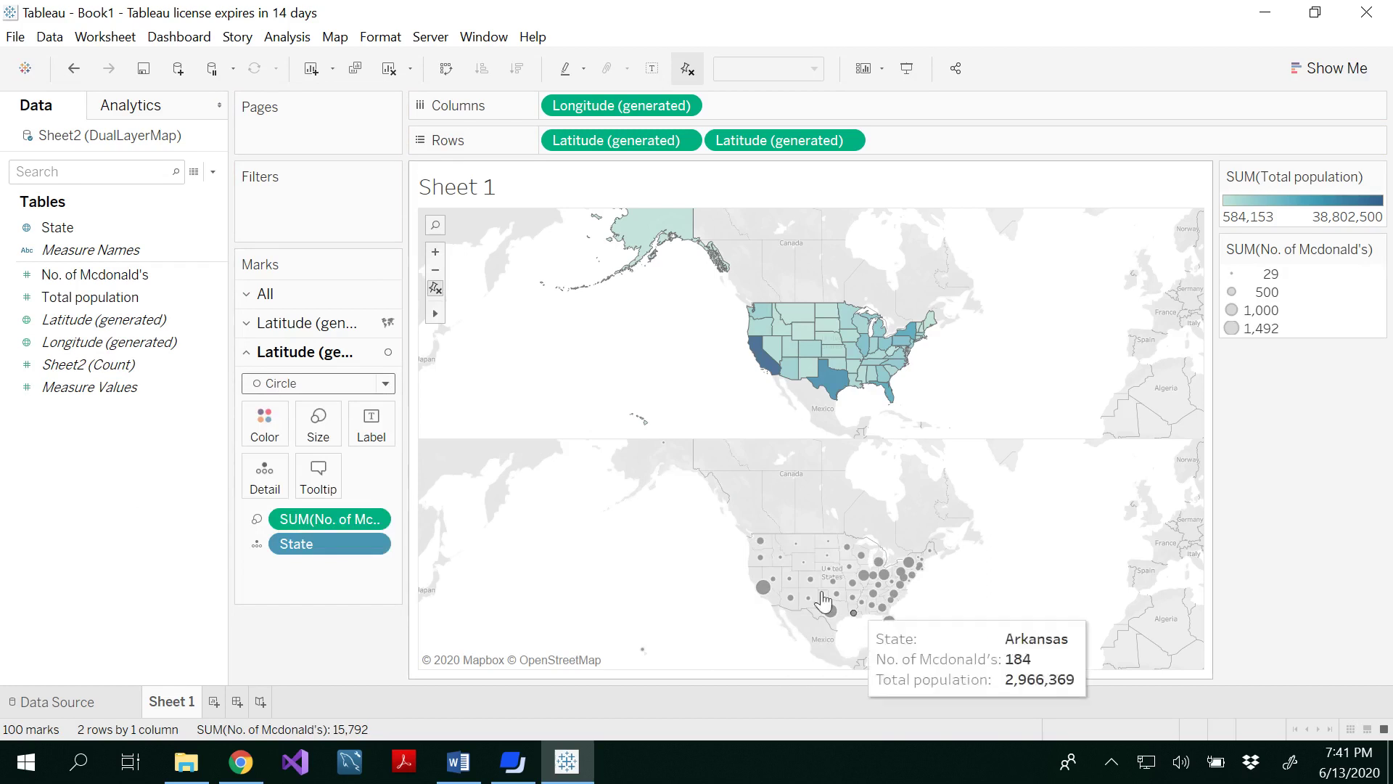
left_click(266, 434)
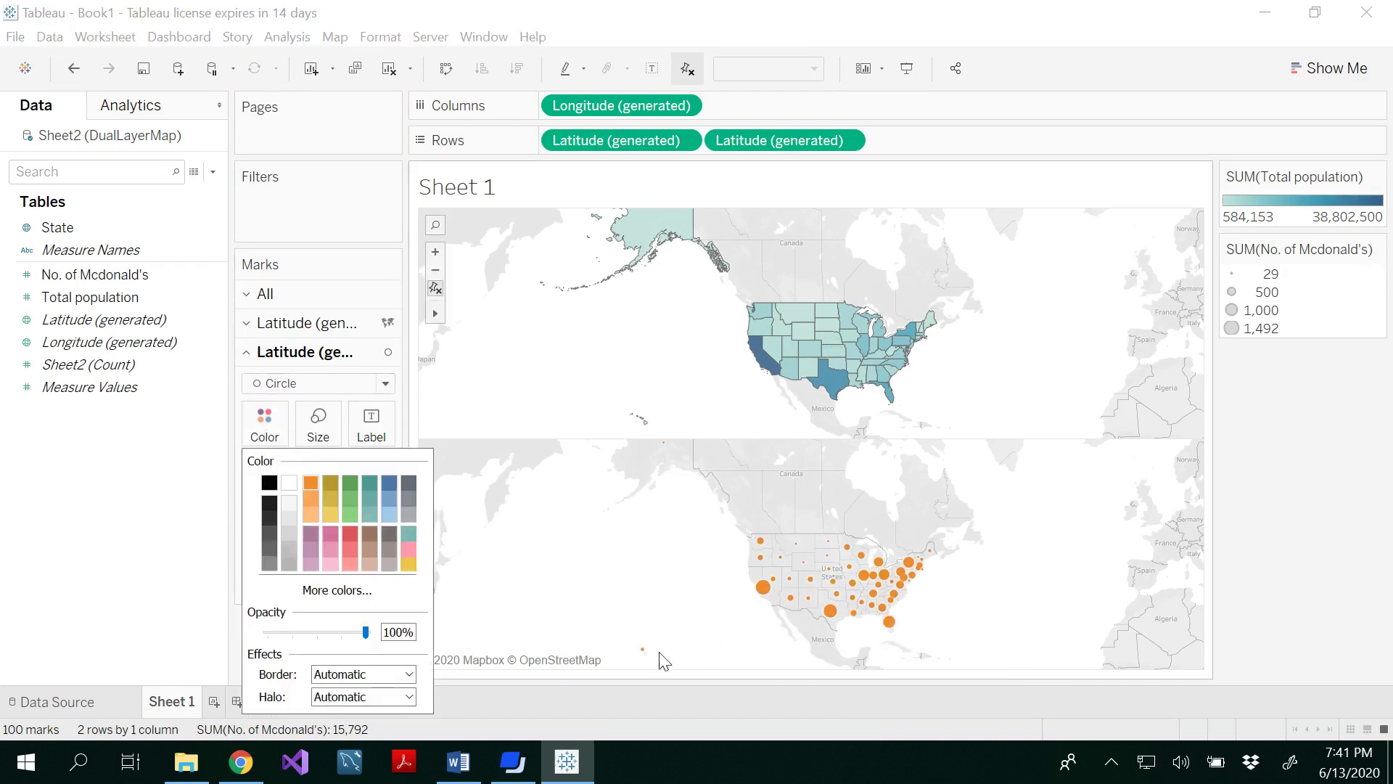
left_click(163, 555)
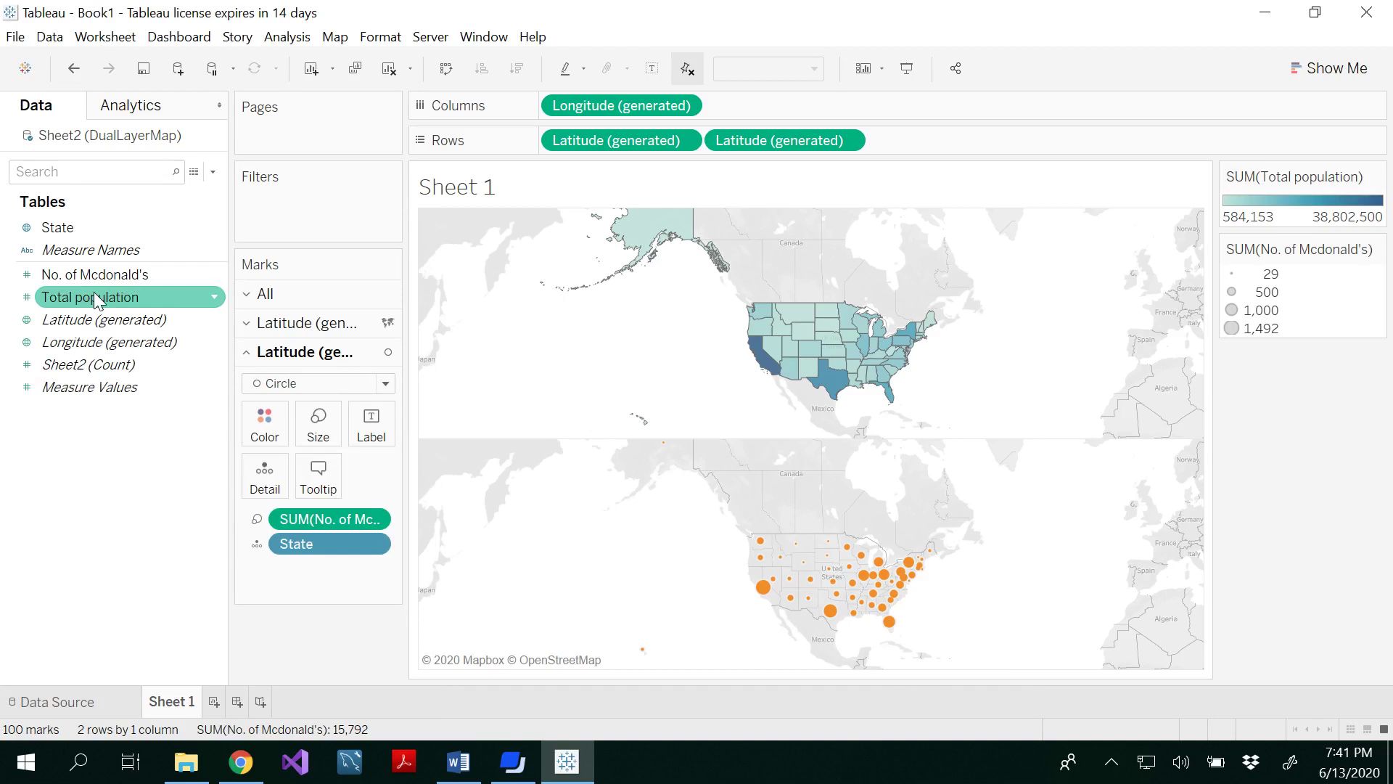
Label the orange McDonald's circles with state names.
left_click_drag(58, 227, 375, 433)
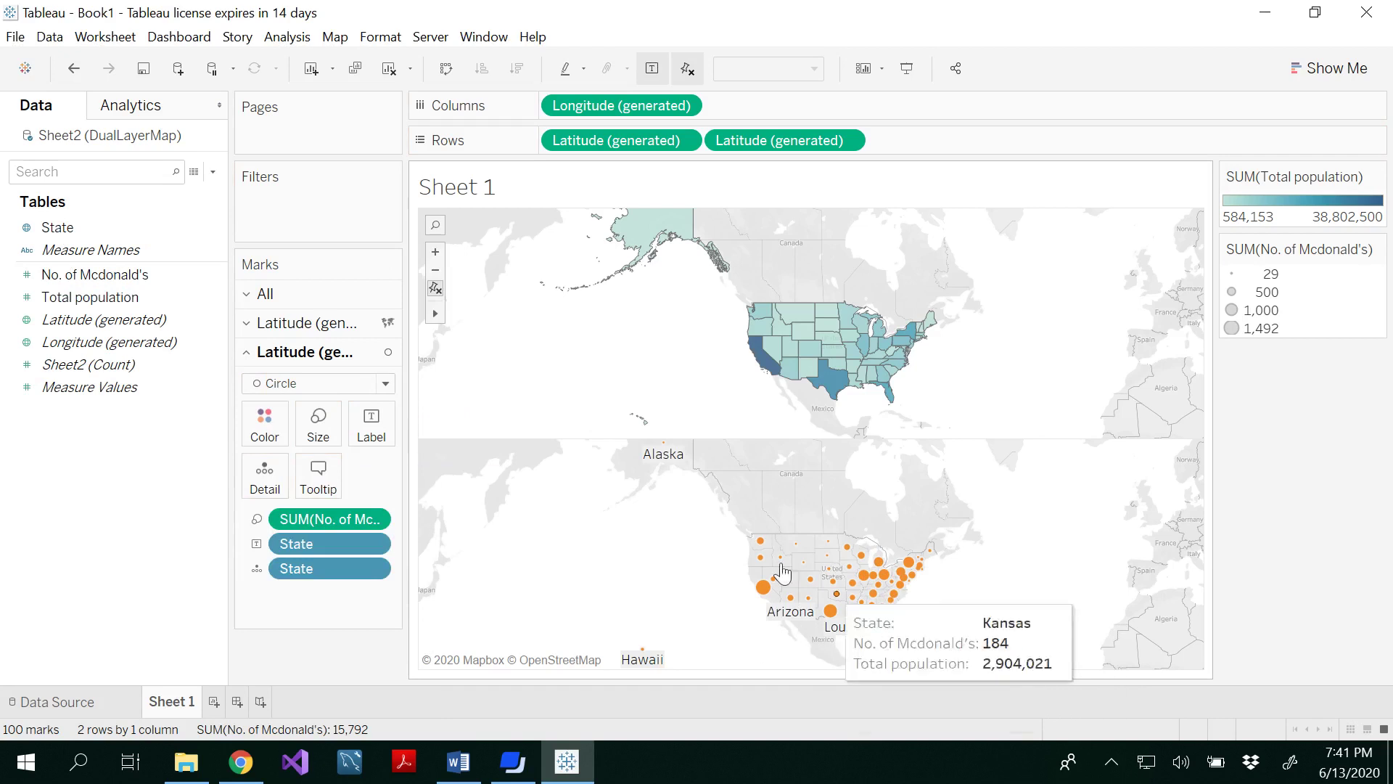
left_click(851, 143)
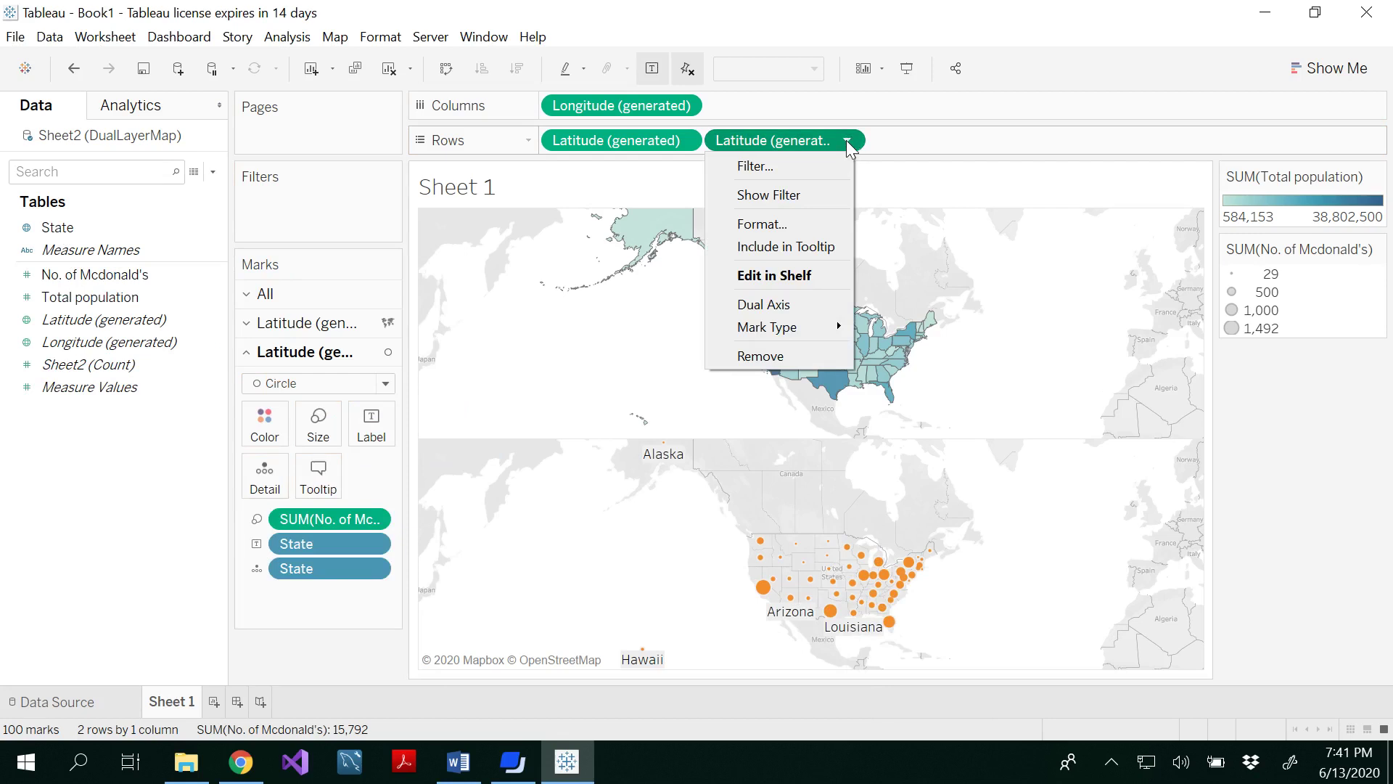
Make the second Latitude a dual axis and centre the overlaid map on the lower 48.
left_click(778, 303)
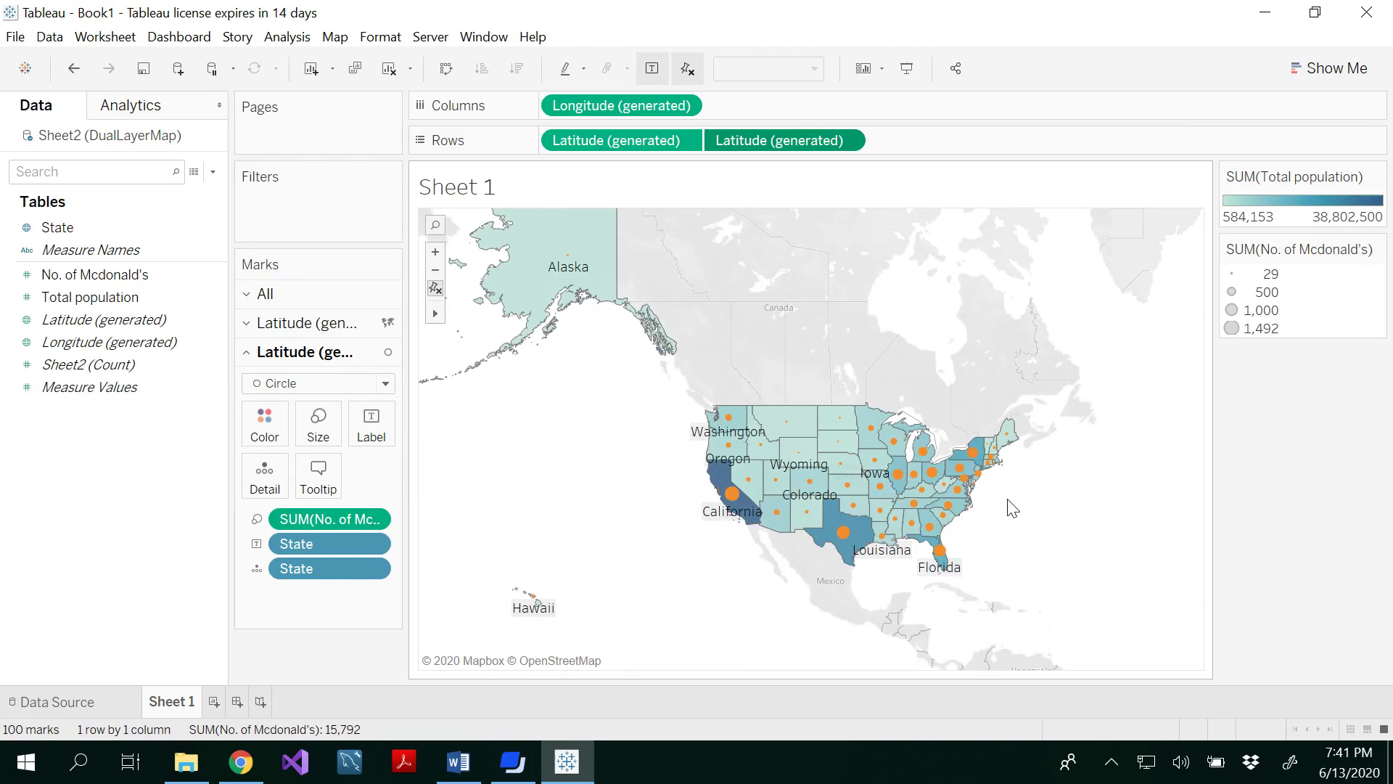
scroll(1012, 508, "up", 3)
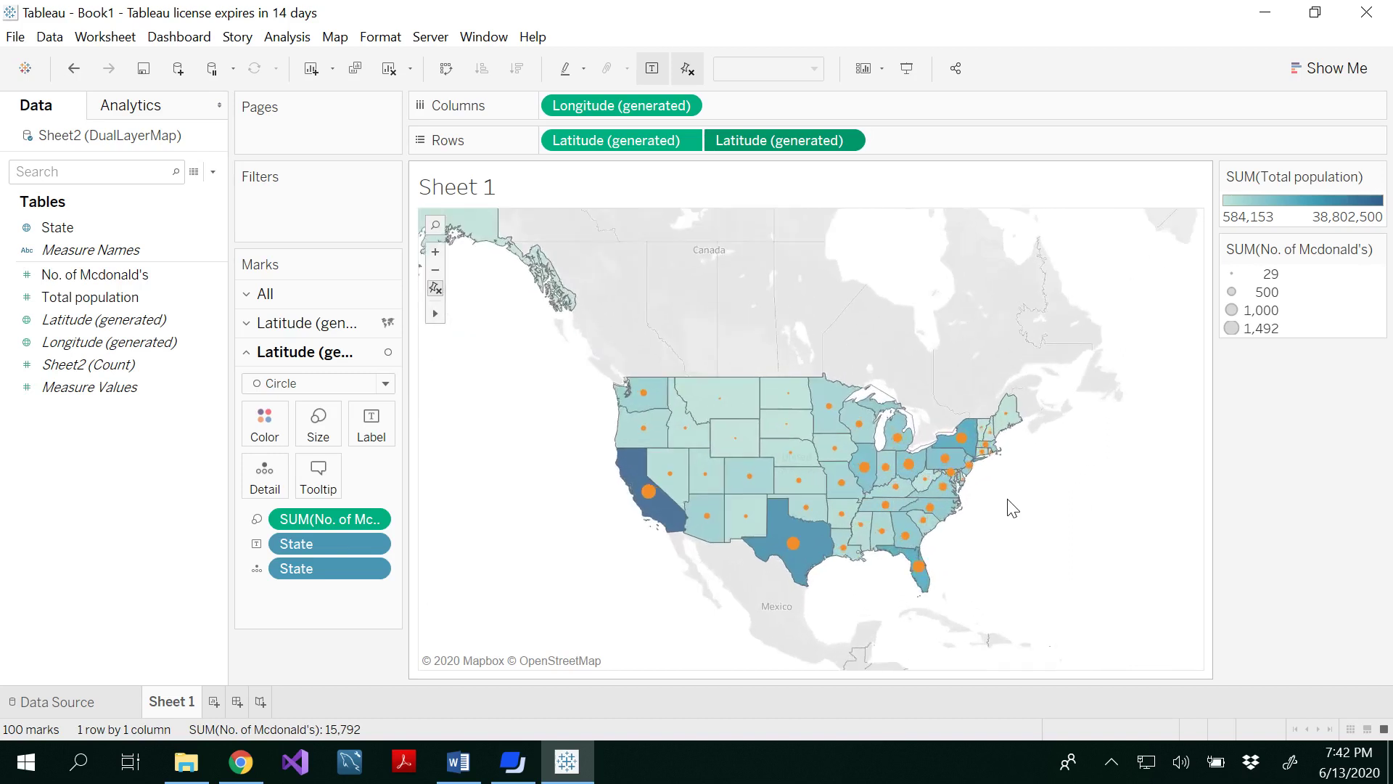
scroll(1010, 508, "up", 2)
scroll(1009, 507, "up", 1)
scroll(1012, 520, "up", 1)
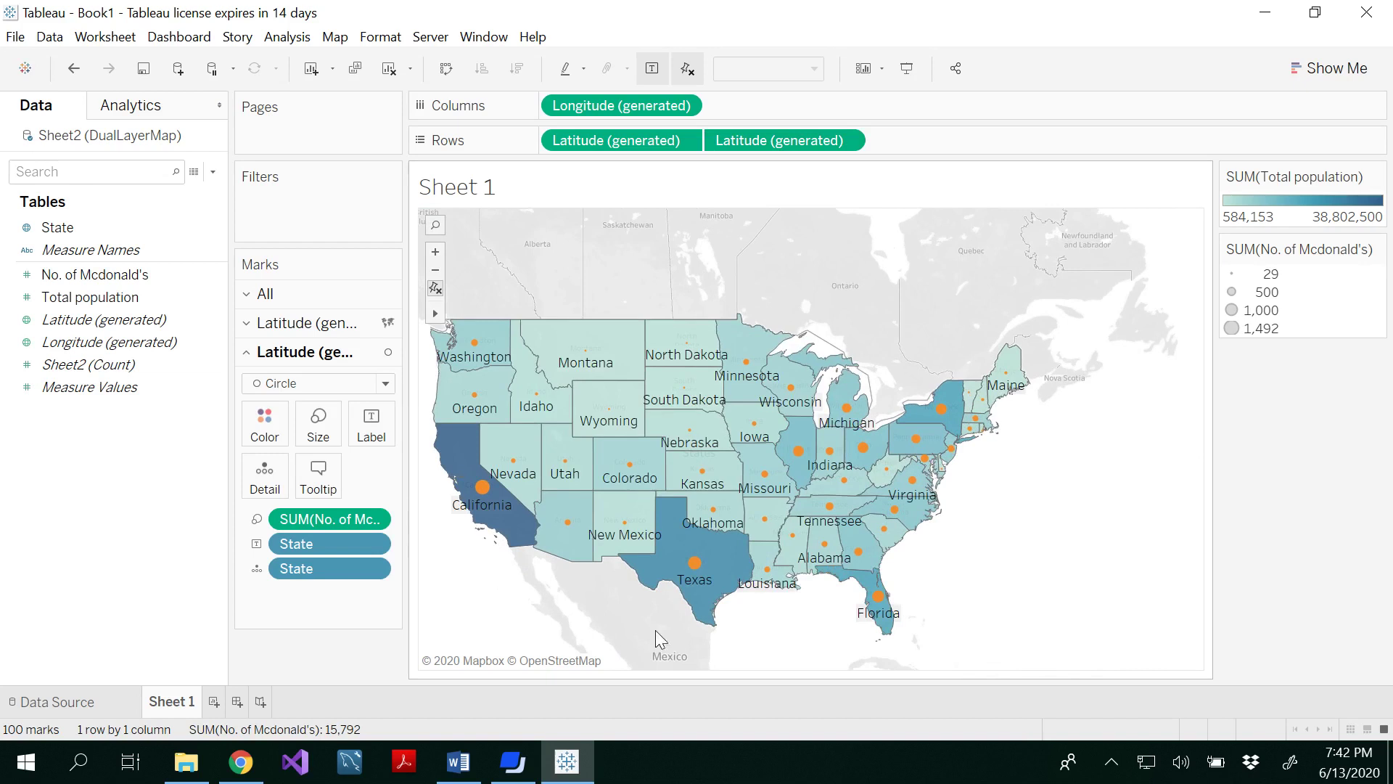
mouse_move(435, 314)
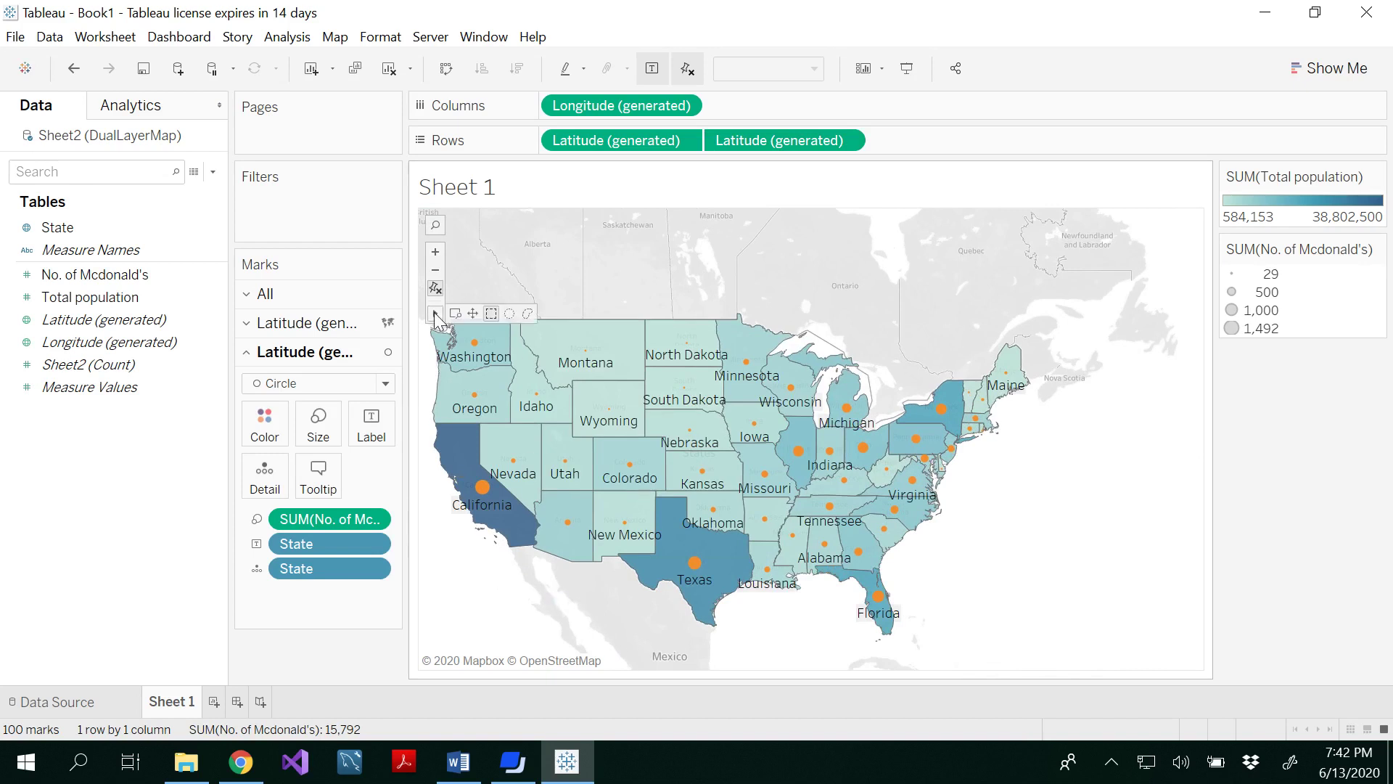
left_click(472, 314)
left_click_drag(439, 559, 545, 536)
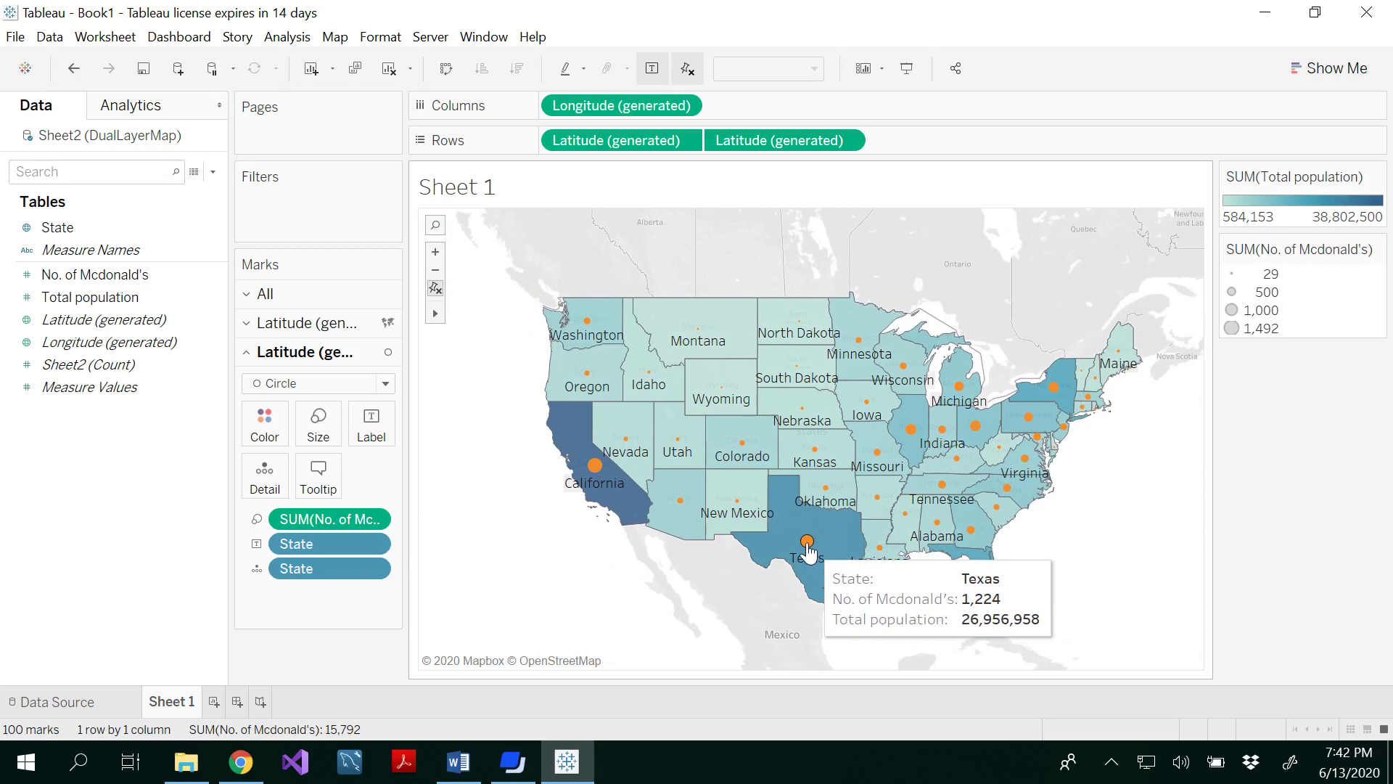
Retitle the sheet "Dual Layer Map with population and no. of McDonald's".
double_click(487, 187)
left_click_drag(577, 313, 471, 314)
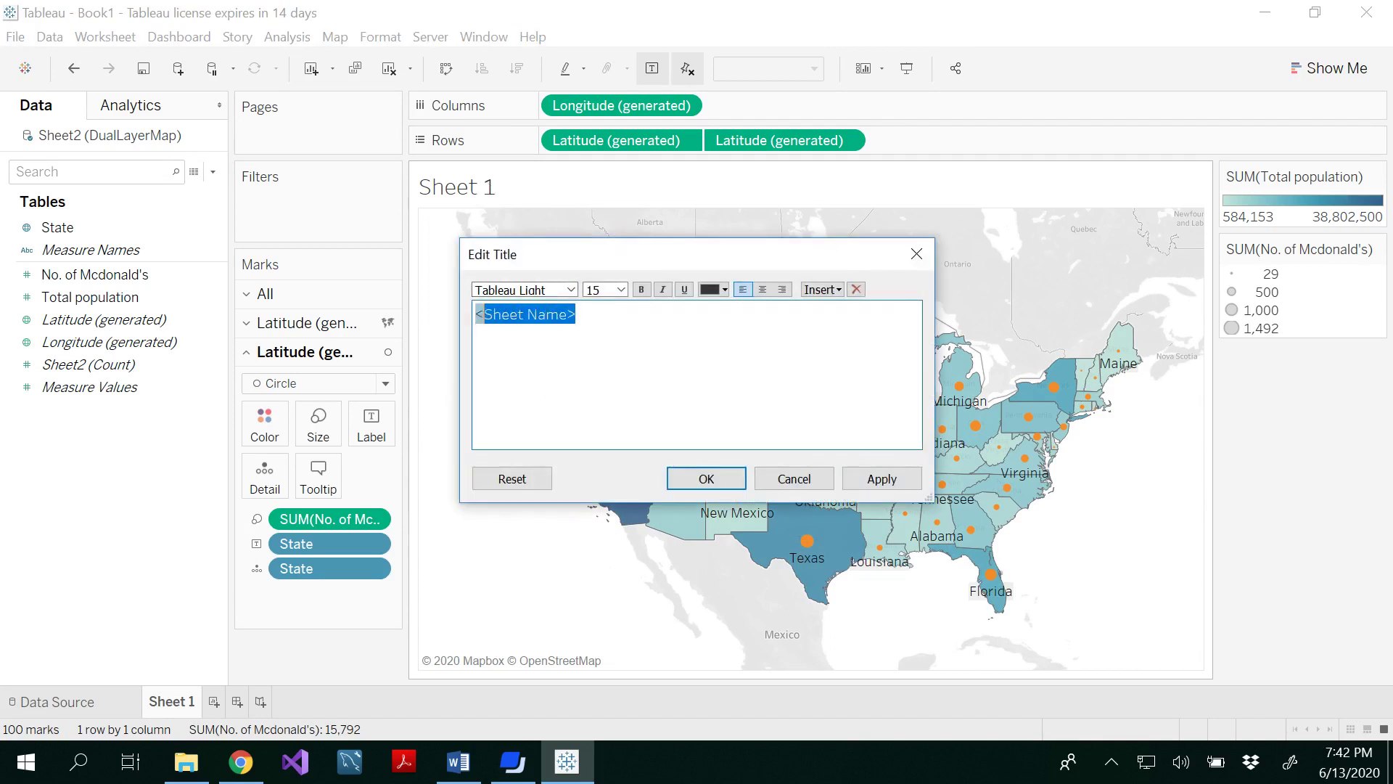
type("Dual La")
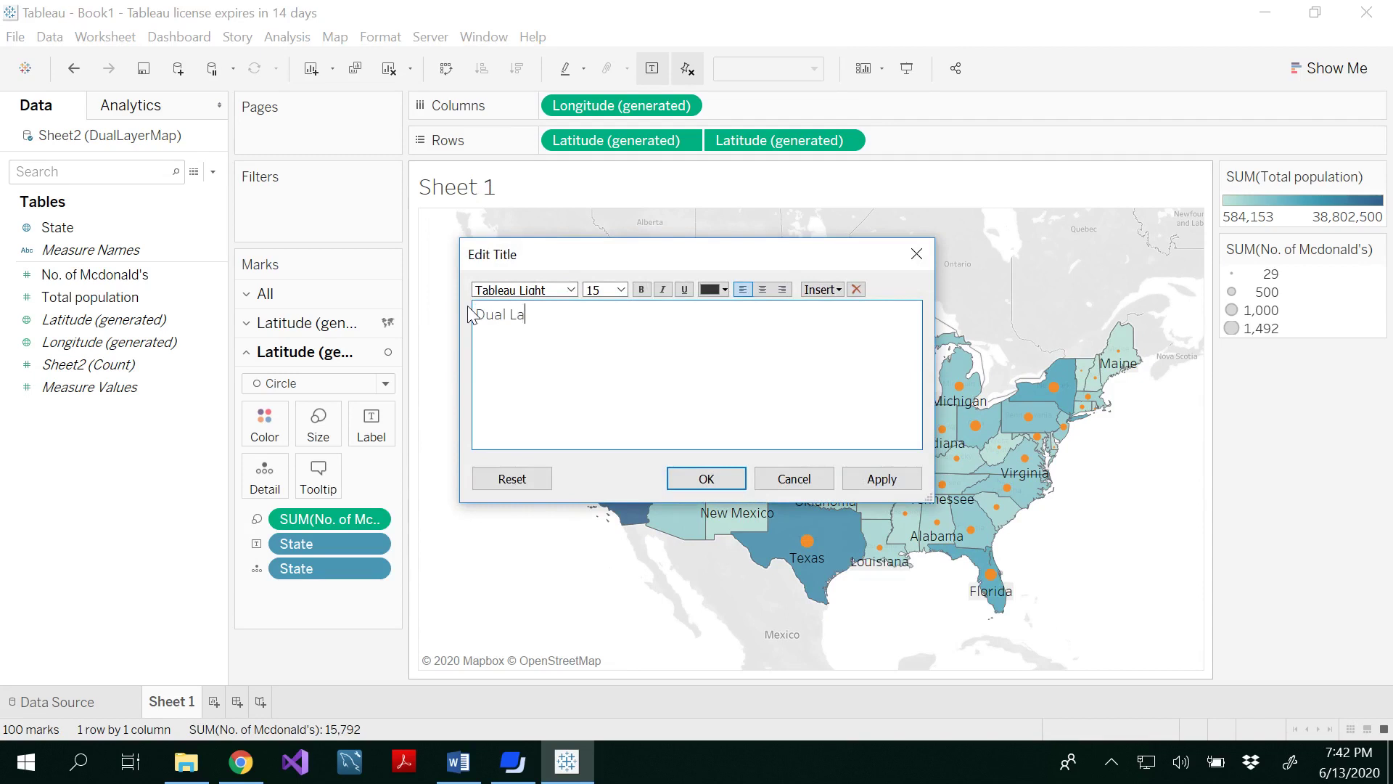
type("yer Map wi")
type("th")
key("BackSpace")
key("BackSpace")
type("populati")
type("on and")
type(" no. ")
type("of Mc")
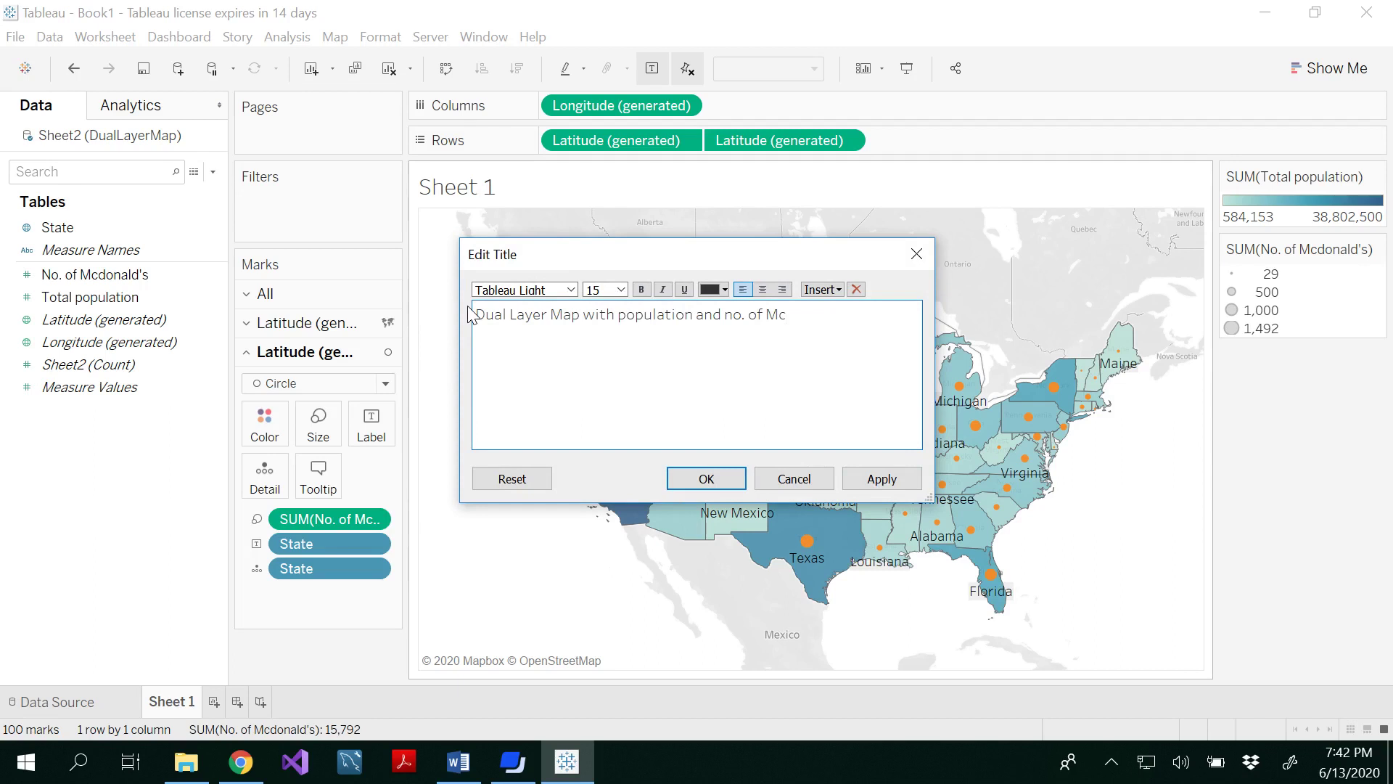
type("Donald's")
Make the whole title bold and green, then confirm.
key("ctrl+a")
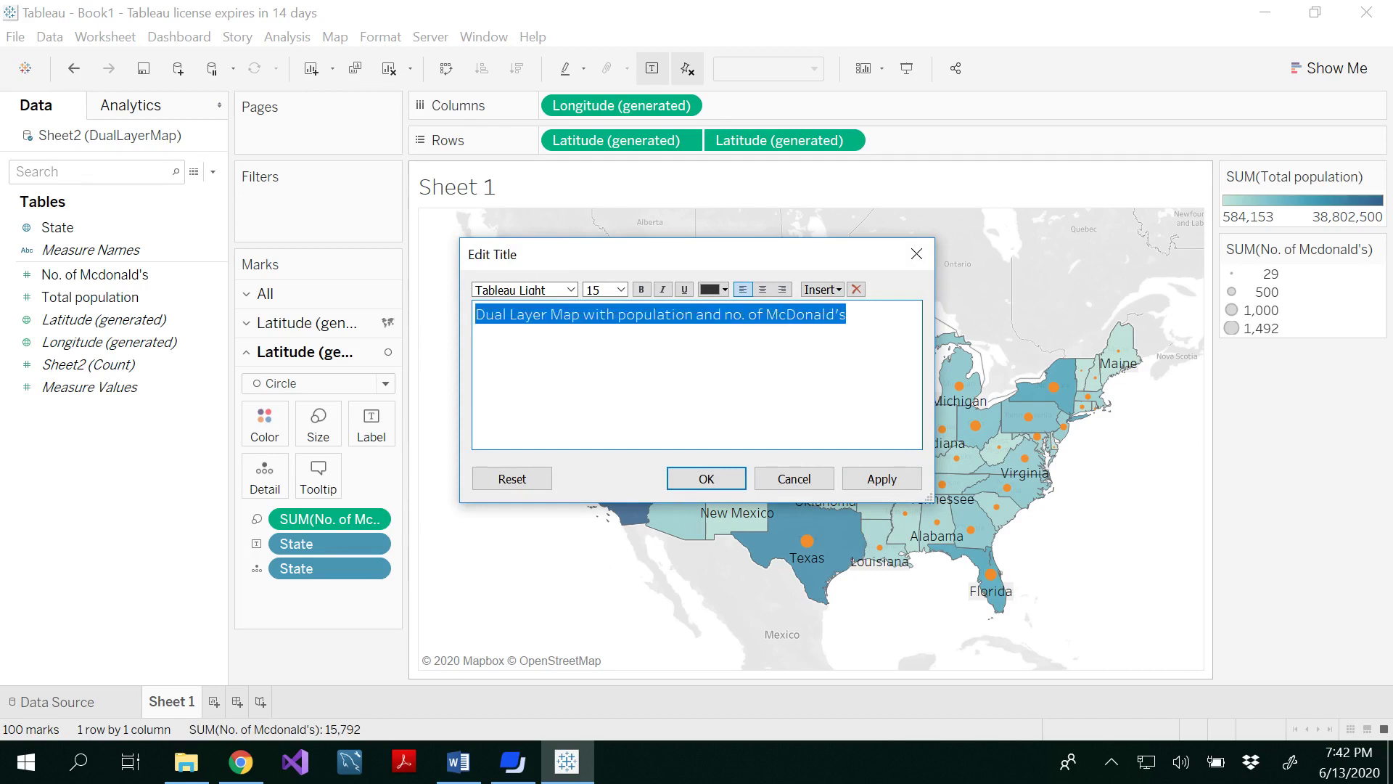
left_click(641, 288)
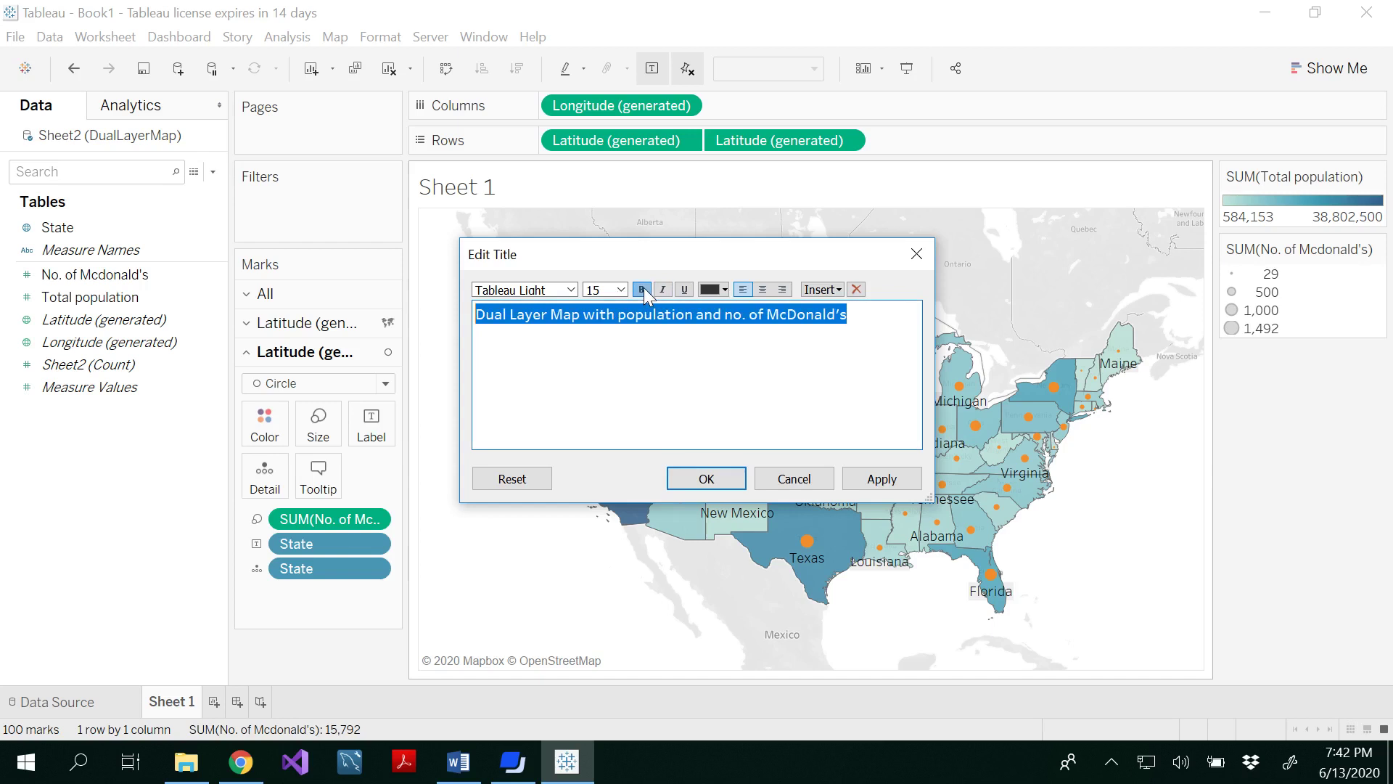
left_click(723, 290)
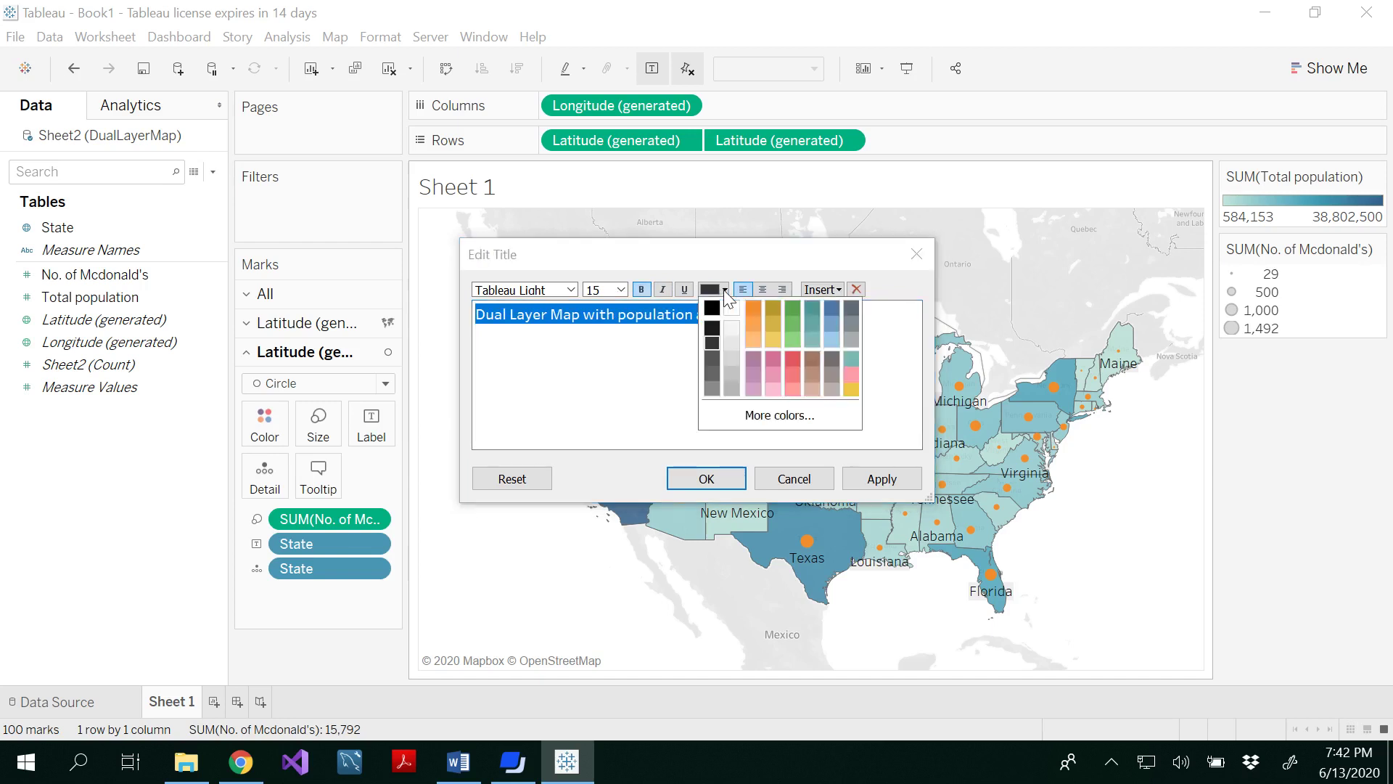
left_click(794, 324)
left_click(727, 475)
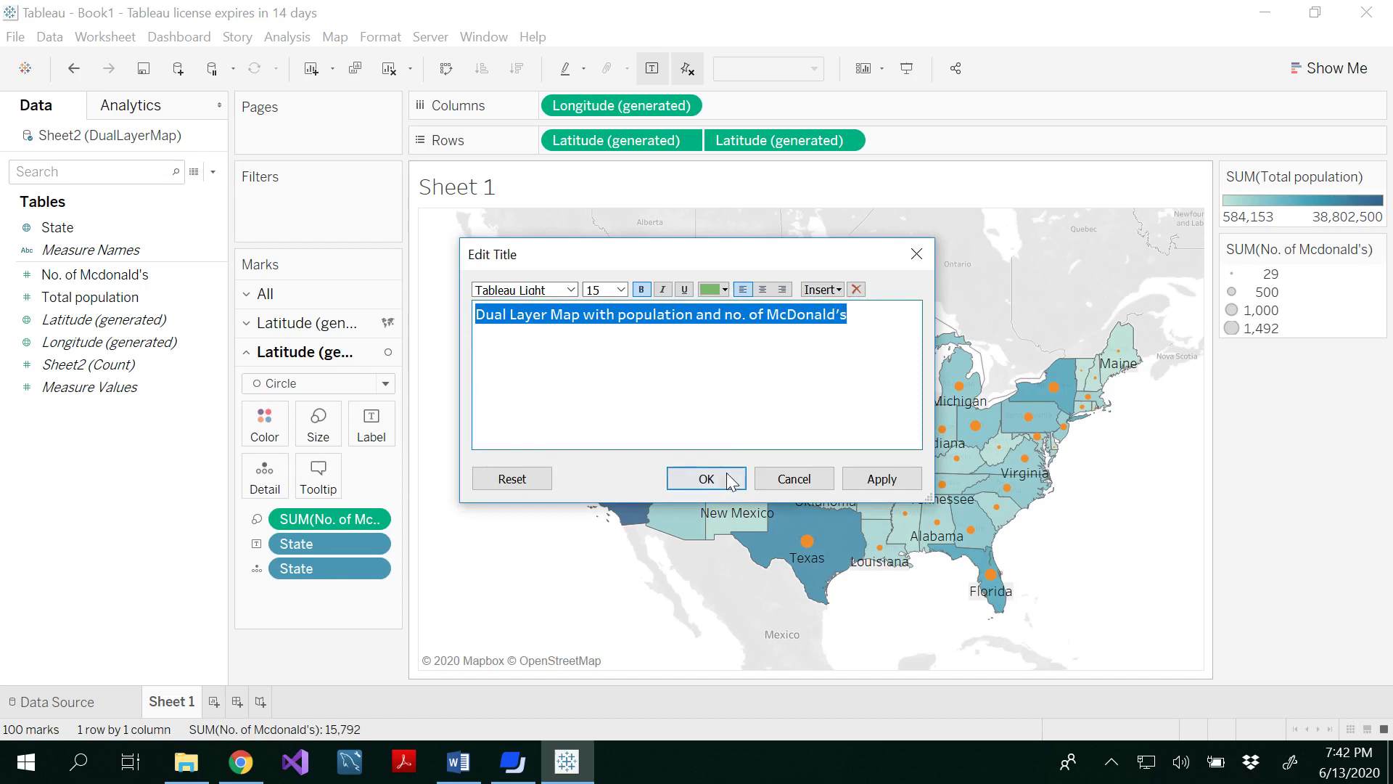